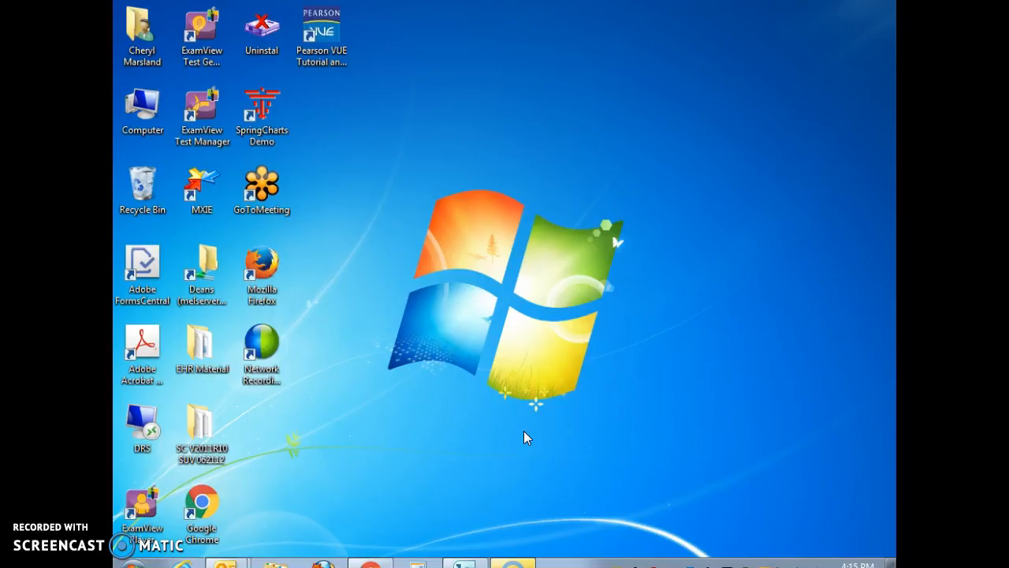
Switch to the Chrome window showing the Blackboard faculty home page and open the My Courses list.
{"action": "left_click", "coordinate": [534, 472]}
{"action": "left_click", "coordinate": [371, 565]}
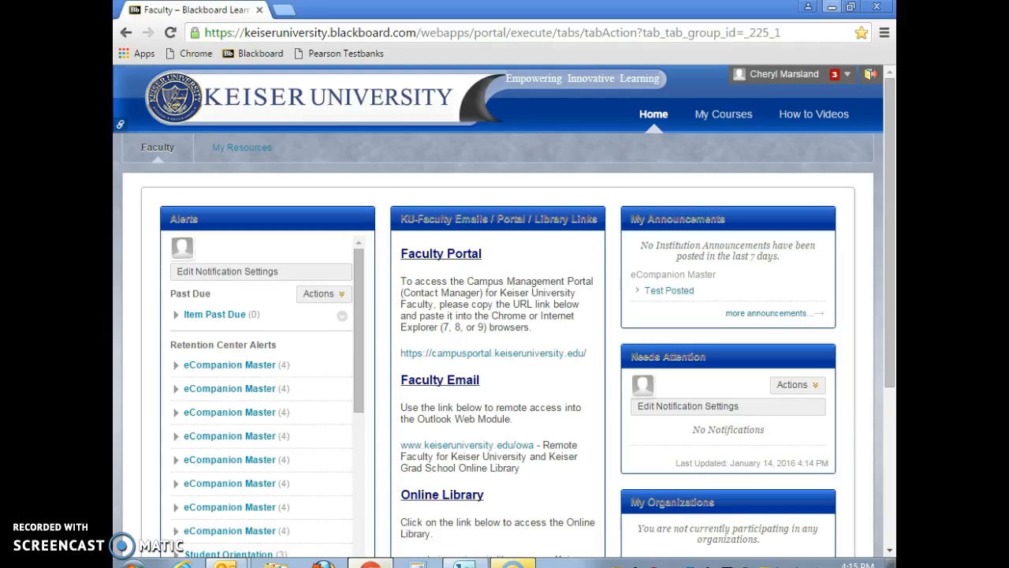
{"action": "left_click", "coordinate": [271, 60]}
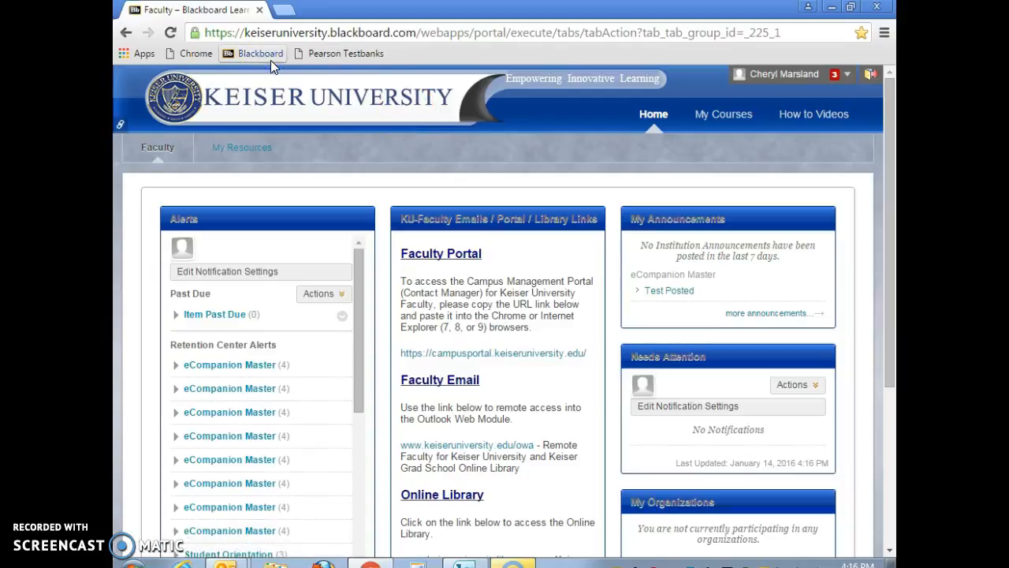
{"action": "left_click", "coordinate": [730, 118]}
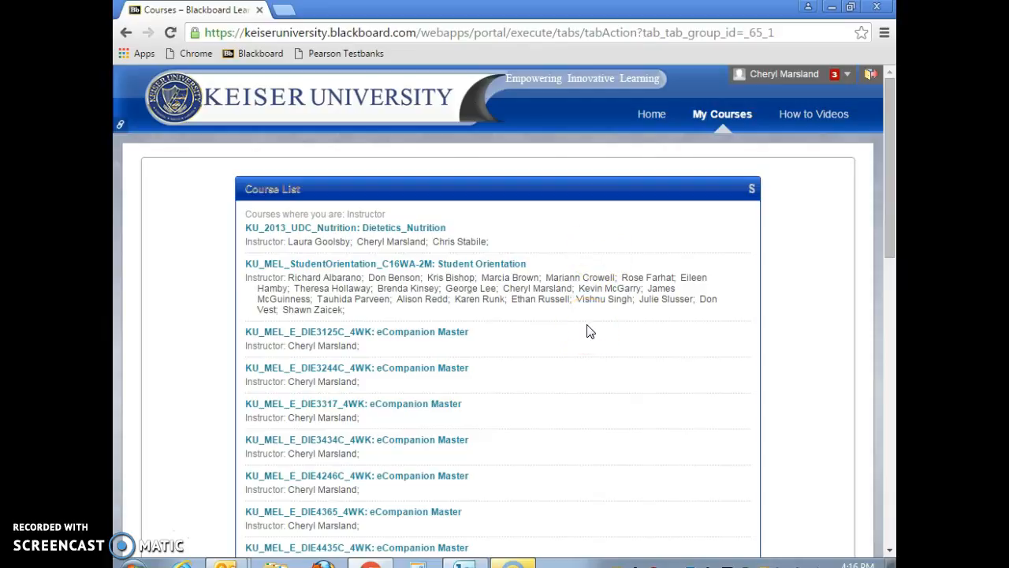
Open the KU_MEL_E_HUN2201C_4WK eCompanion Master course from the course list.
{"action": "scroll", "coordinate": [590, 331], "scroll_direction": "down", "scroll_amount": 1}
{"action": "scroll", "coordinate": [589, 331], "scroll_direction": "down", "scroll_amount": 1}
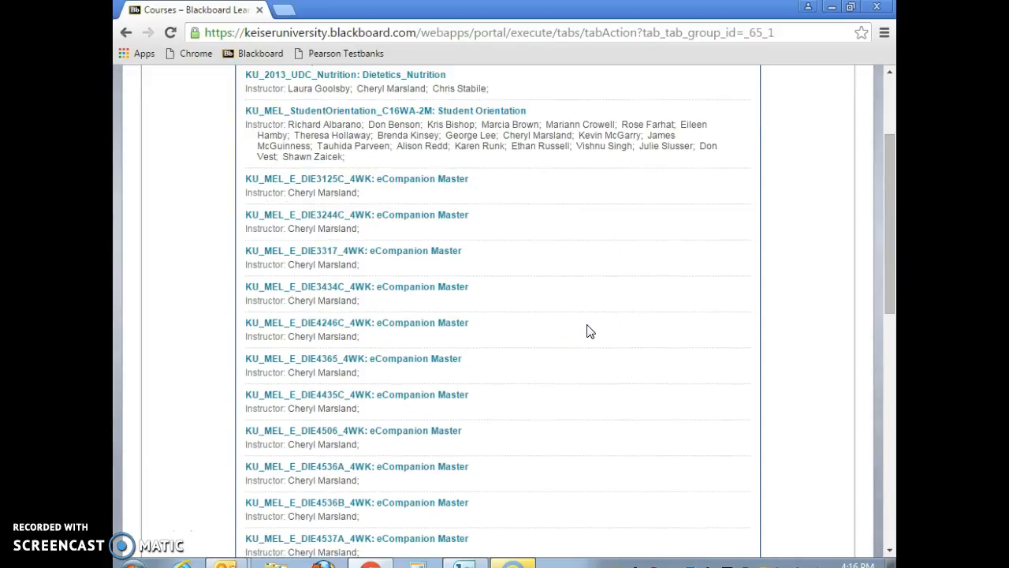
{"action": "scroll", "coordinate": [590, 331], "scroll_direction": "down", "scroll_amount": 5}
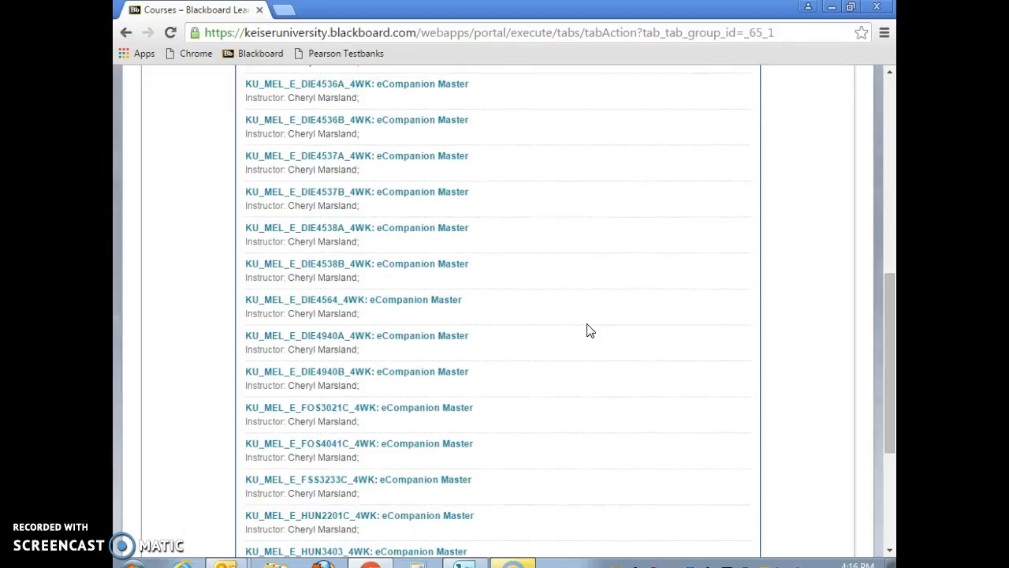
{"action": "left_click", "coordinate": [623, 309]}
{"action": "scroll", "coordinate": [620, 312], "scroll_direction": "down", "scroll_amount": 3}
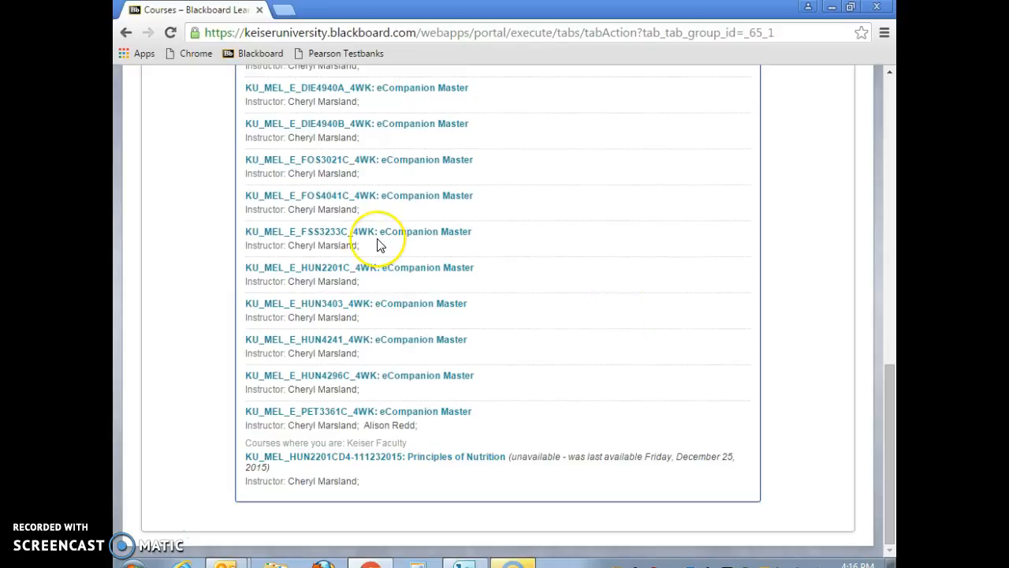
{"action": "scroll", "coordinate": [377, 245], "scroll_direction": "up", "scroll_amount": 4}
{"action": "scroll", "coordinate": [377, 244], "scroll_direction": "down", "scroll_amount": 3}
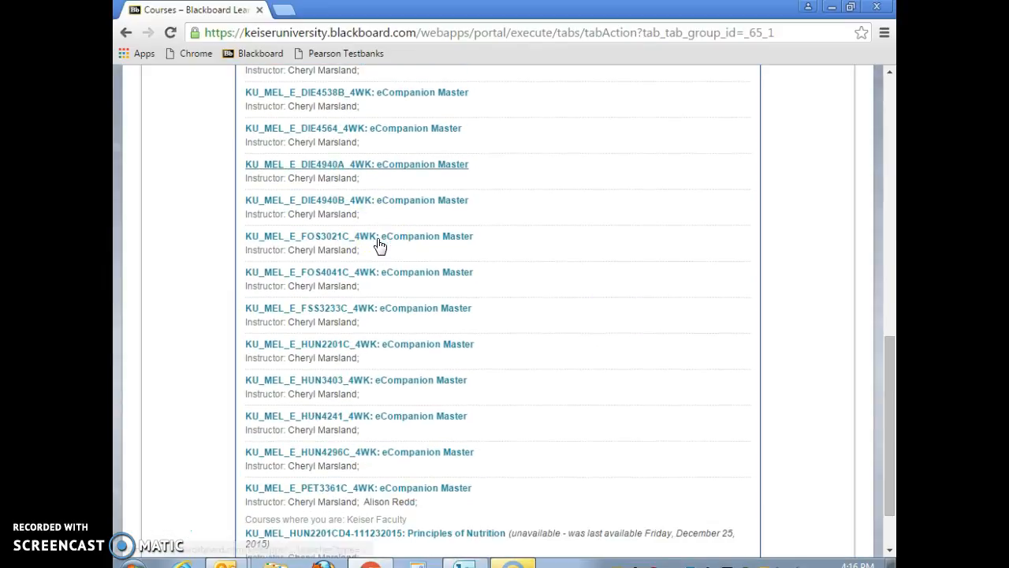
{"action": "left_click", "coordinate": [381, 350]}
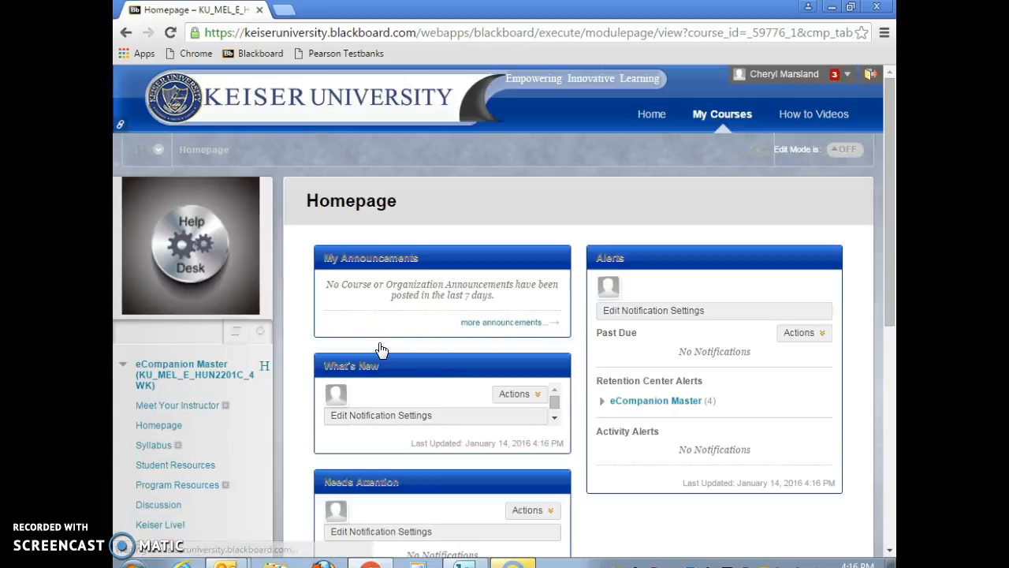
Open the course's list of tests from the Tests, Surveys, and Pools course tool.
{"action": "scroll", "coordinate": [381, 350], "scroll_direction": "down", "scroll_amount": 6}
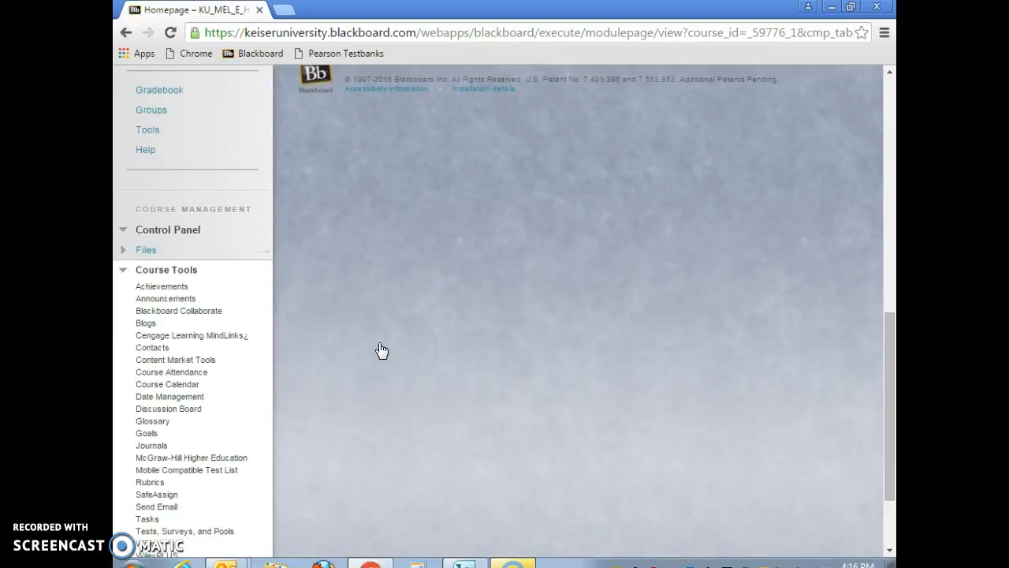
{"action": "scroll", "coordinate": [382, 350], "scroll_direction": "down", "scroll_amount": 2}
{"action": "left_click", "coordinate": [202, 423]}
{"action": "left_click", "coordinate": [315, 254]}
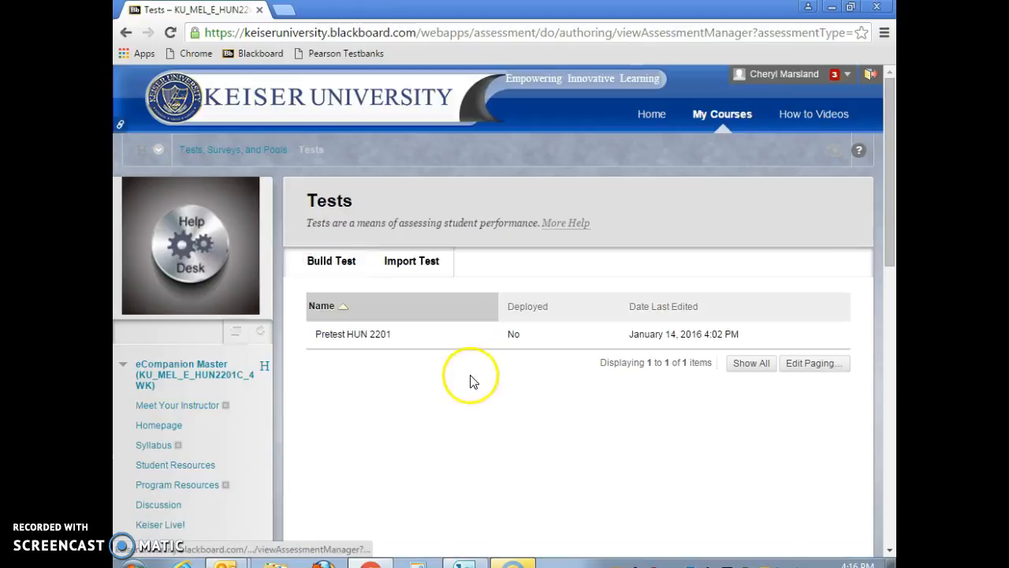
{"action": "left_click", "coordinate": [413, 385]}
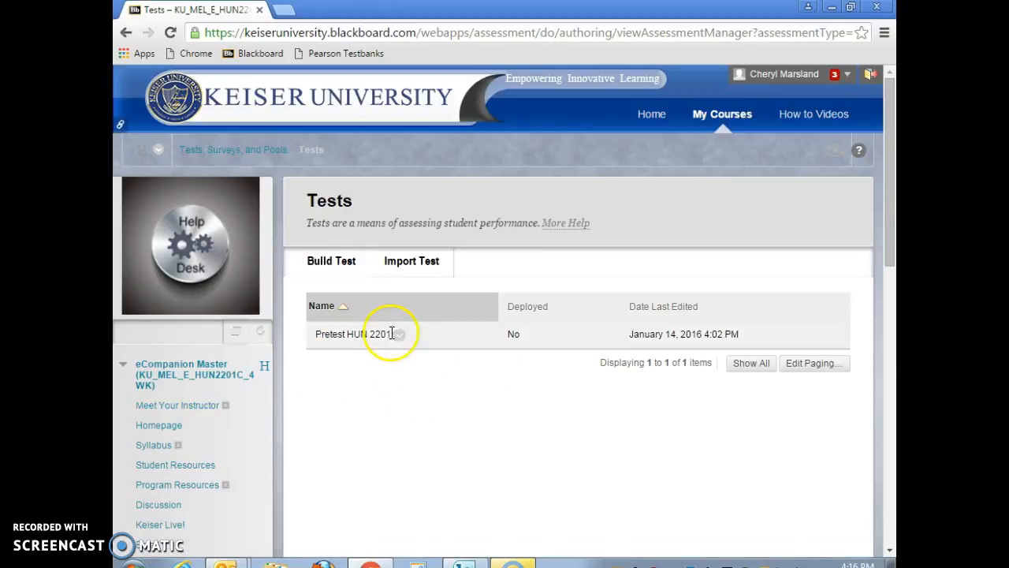
Open the Pretest HUN 2201 test for editing, review all its questions, and return to the test list.
{"action": "left_click", "coordinate": [362, 335]}
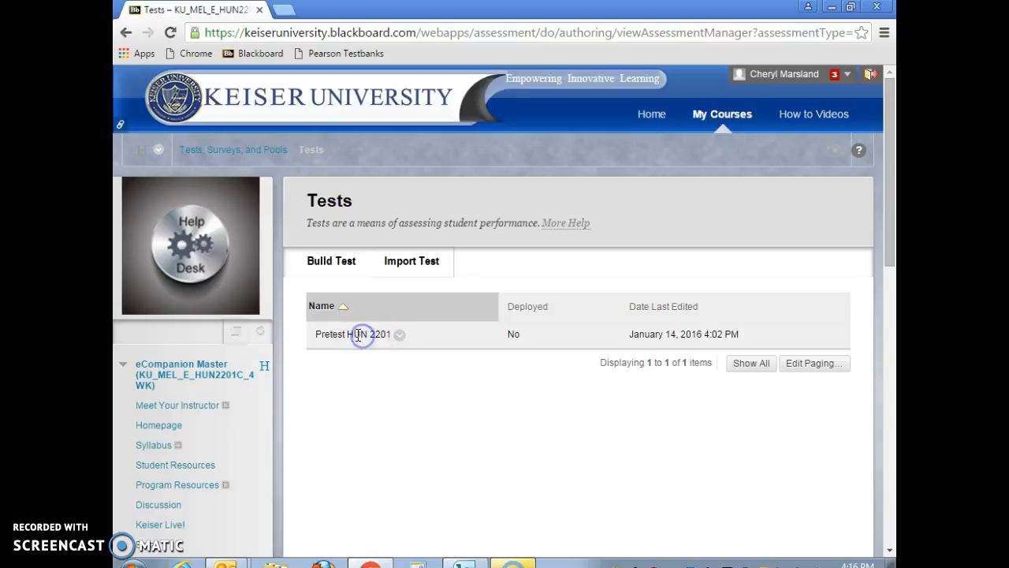
{"action": "left_click", "coordinate": [400, 335]}
{"action": "left_click", "coordinate": [405, 367]}
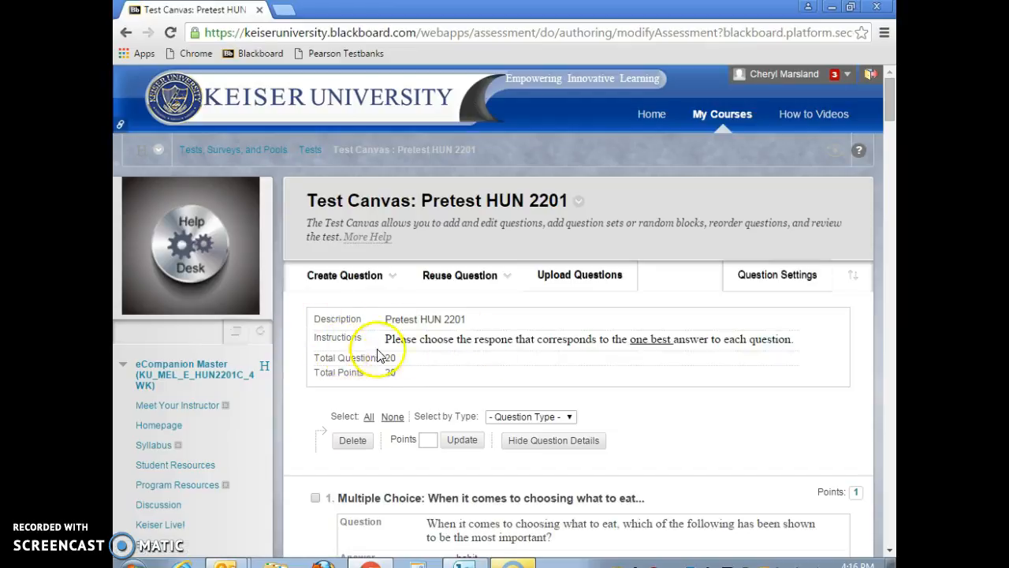
{"action": "scroll", "coordinate": [441, 387], "scroll_direction": "down", "scroll_amount": 3}
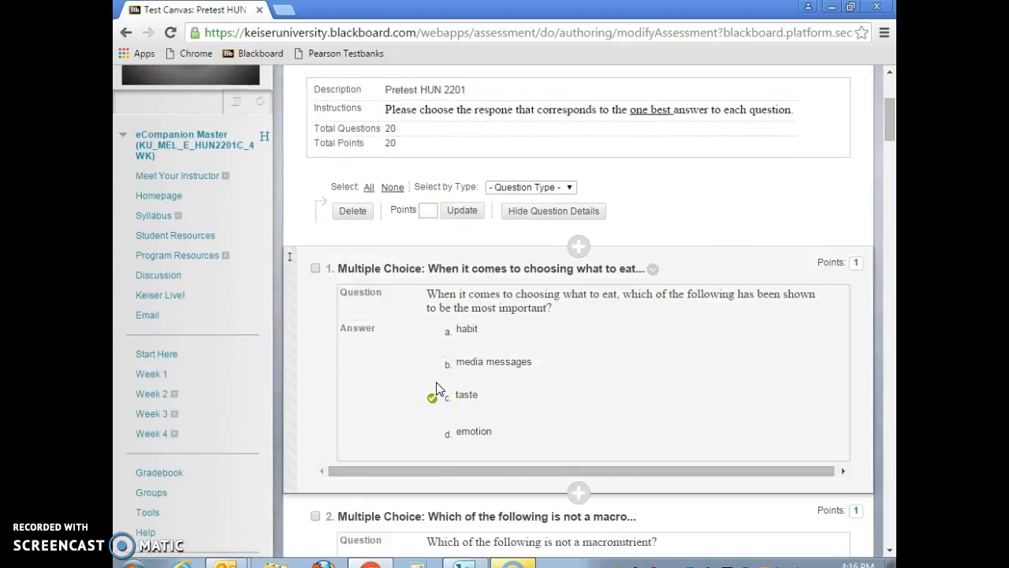
{"action": "scroll", "coordinate": [440, 388], "scroll_direction": "down", "scroll_amount": 20}
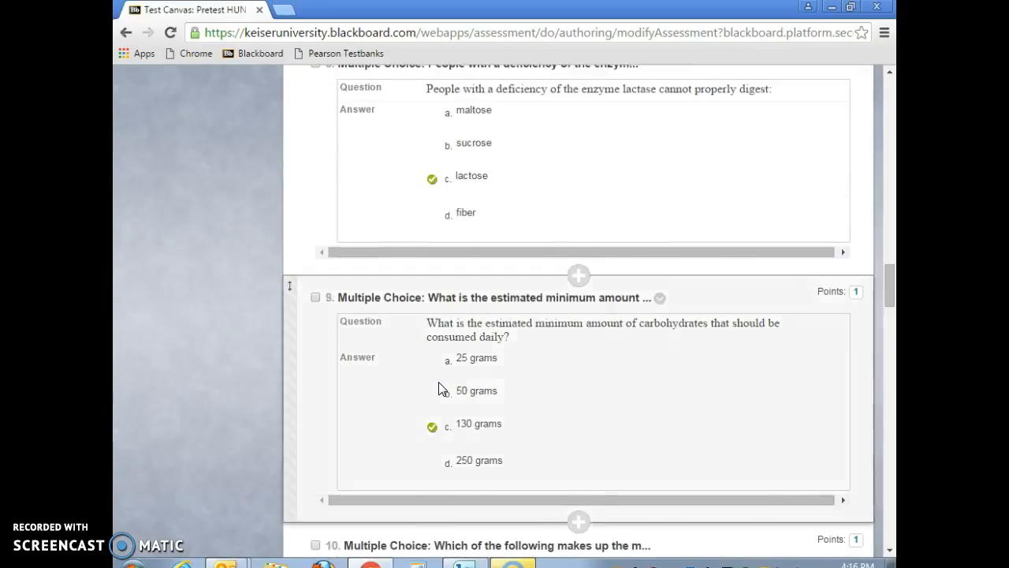
{"action": "scroll", "coordinate": [440, 389], "scroll_direction": "down", "scroll_amount": 20}
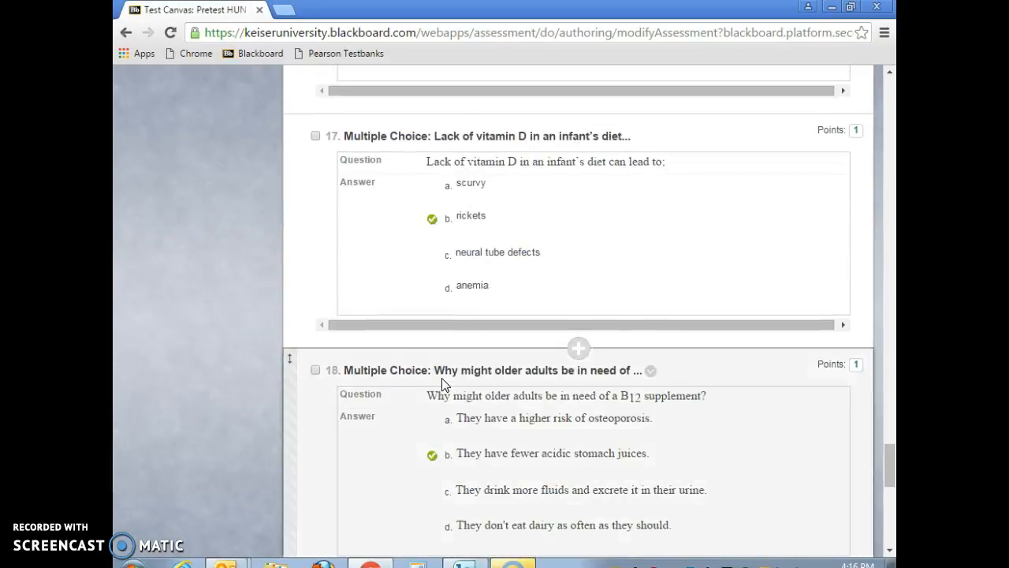
{"action": "scroll", "coordinate": [442, 377], "scroll_direction": "down", "scroll_amount": 8}
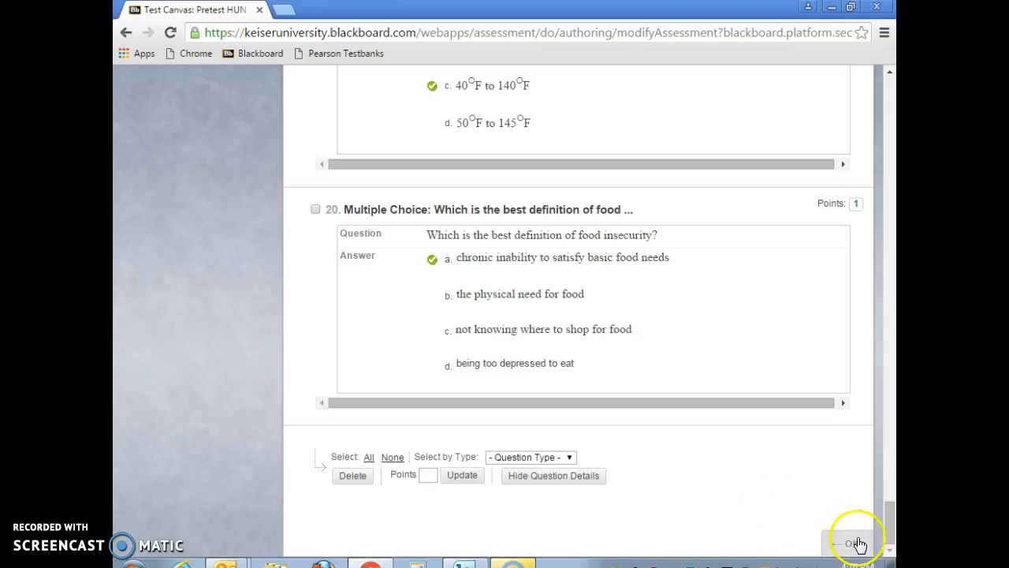
{"action": "left_click", "coordinate": [858, 544]}
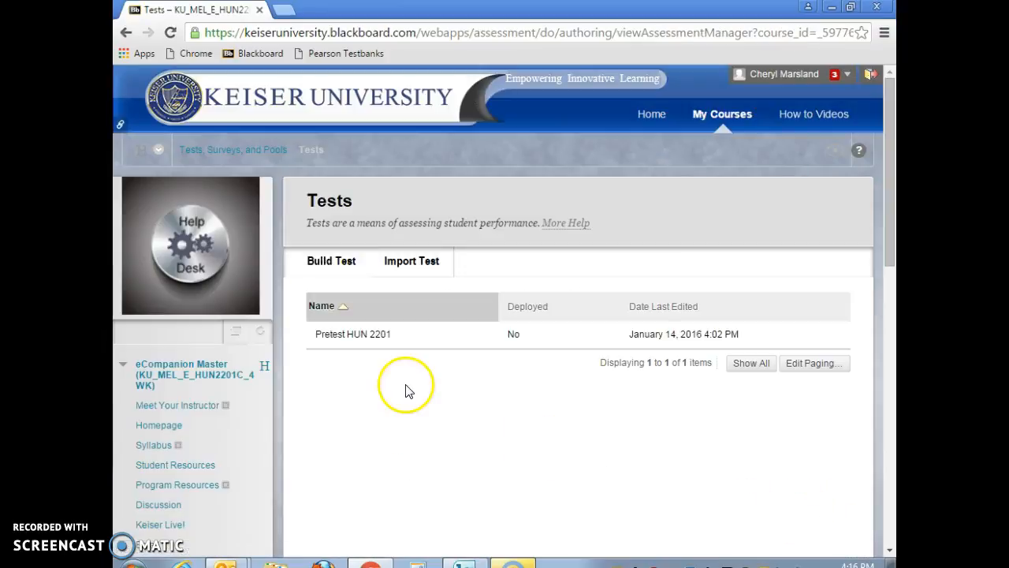
Export the Pretest HUN 2201 test as a zip file.
{"action": "mouse_move", "coordinate": [401, 346]}
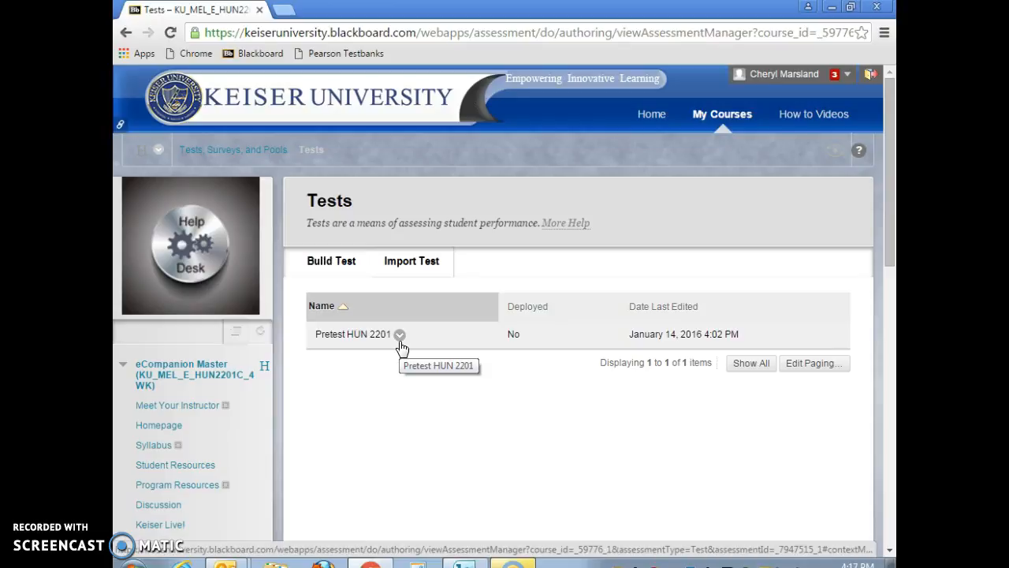
{"action": "left_click", "coordinate": [399, 337]}
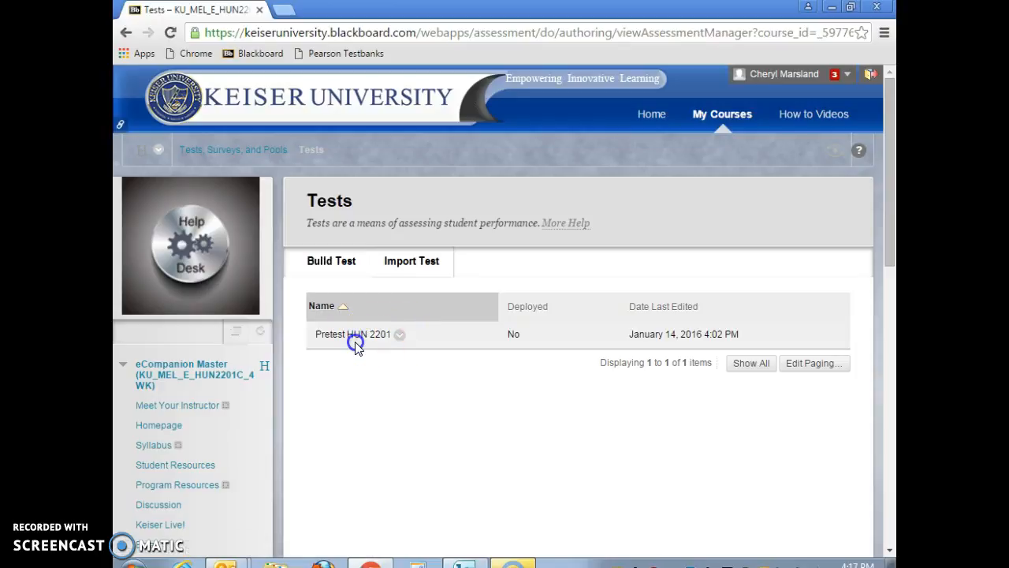
{"action": "left_click", "coordinate": [399, 336]}
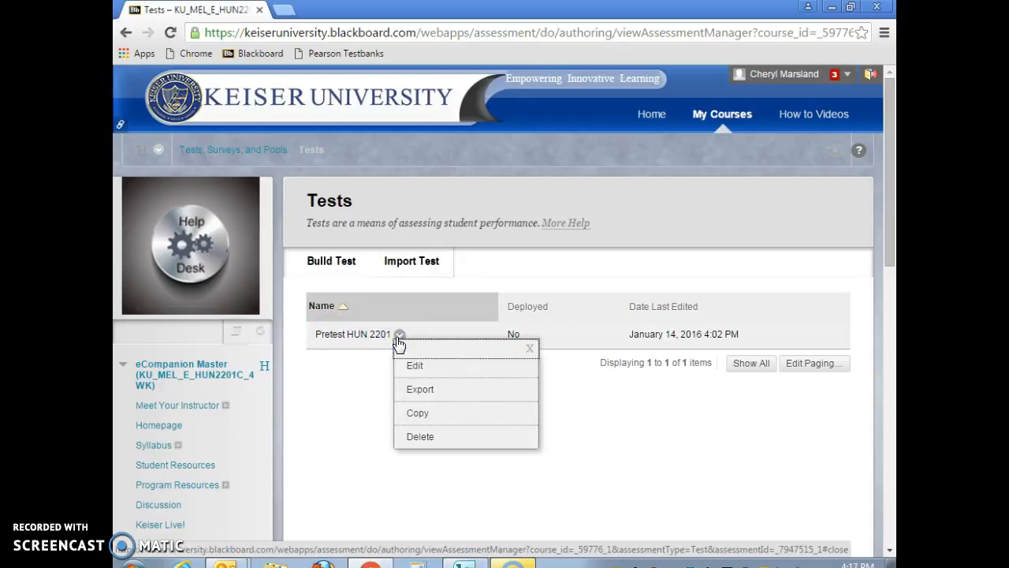
{"action": "left_click", "coordinate": [428, 388]}
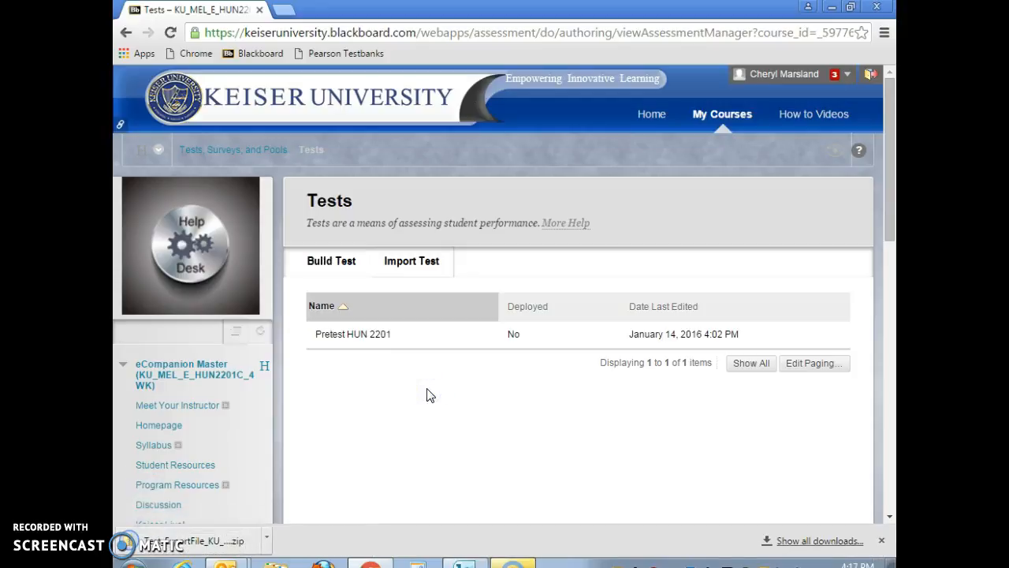
{"action": "left_click", "coordinate": [408, 408]}
Open the exported zip in Windows Explorer, go to the Downloads folder, and copy the newest HUN2201C test export file.
{"action": "left_click", "coordinate": [225, 549]}
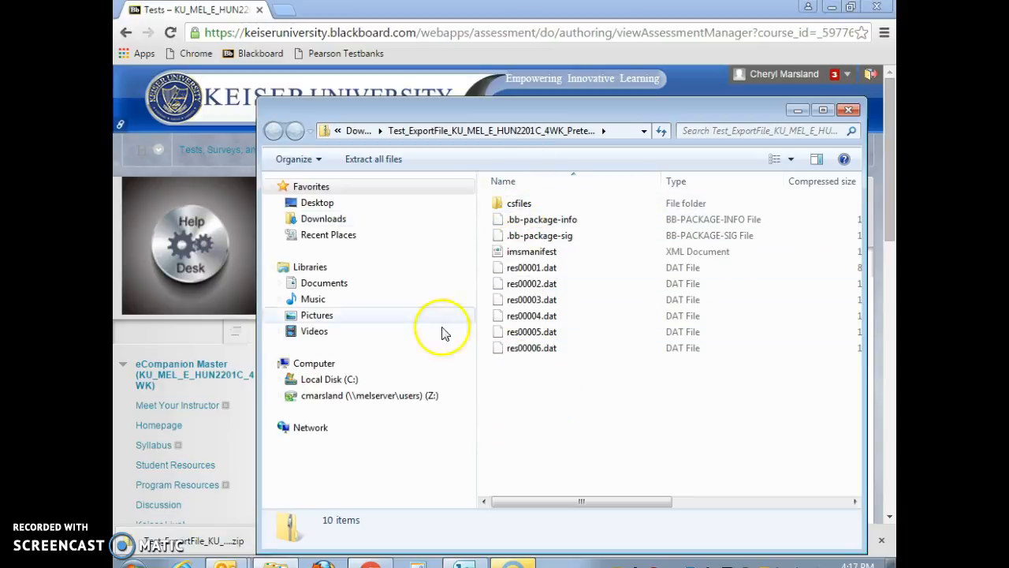
{"action": "left_click", "coordinate": [290, 218]}
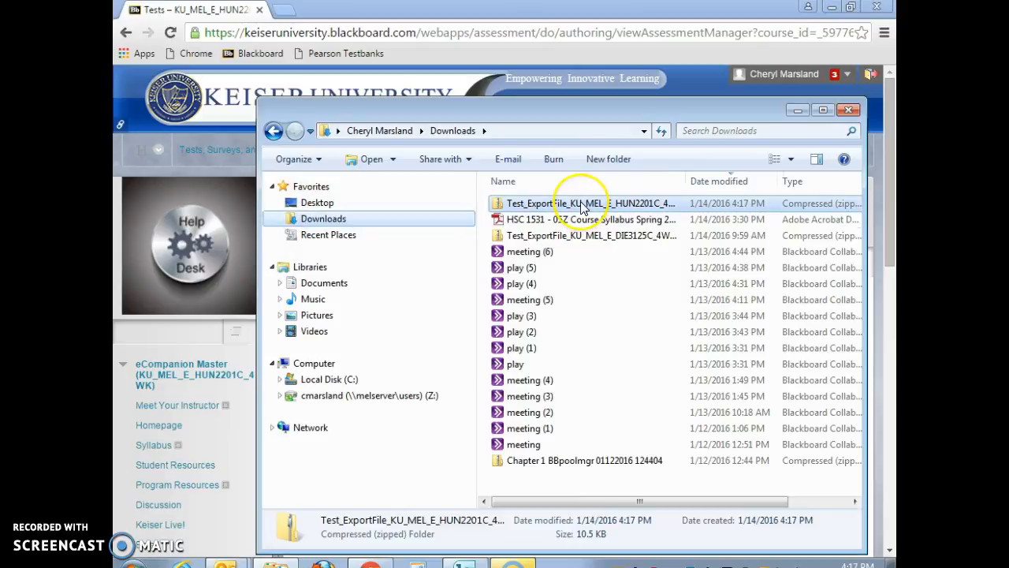
{"action": "left_click", "coordinate": [573, 204]}
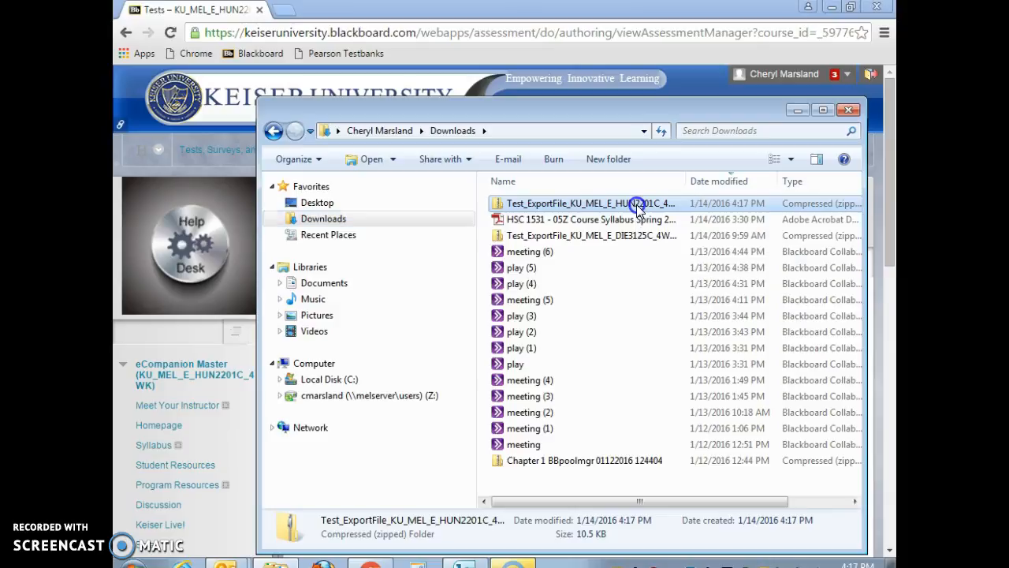
{"action": "right_click", "coordinate": [637, 204]}
{"action": "left_click", "coordinate": [676, 398]}
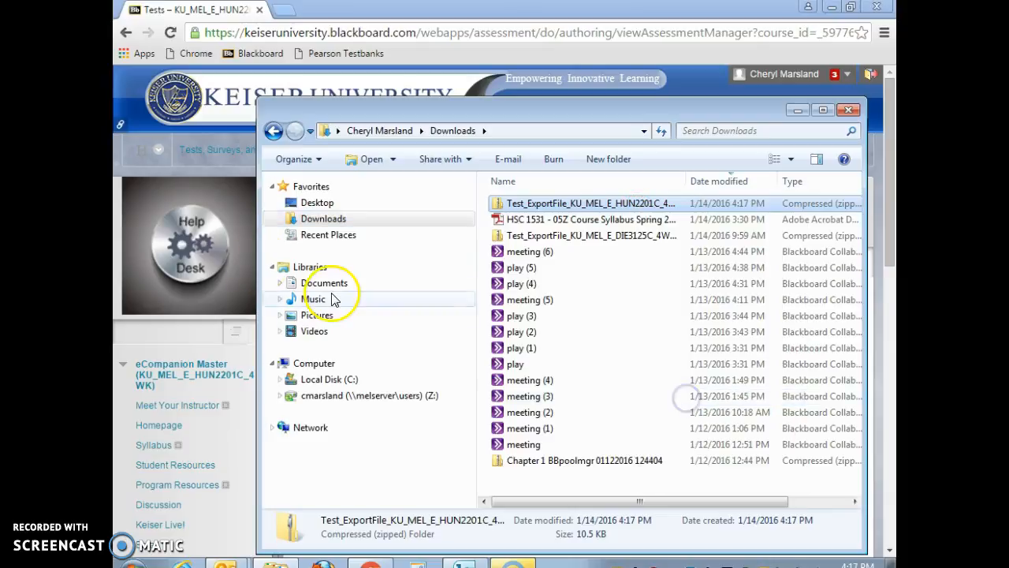
Paste the test export file into the 1 - HUN2201 Principles of Nutrition folder in the Documents library and close the Explorer window.
{"action": "left_click", "coordinate": [319, 282]}
{"action": "double_click", "coordinate": [556, 282]}
{"action": "double_click", "coordinate": [551, 261]}
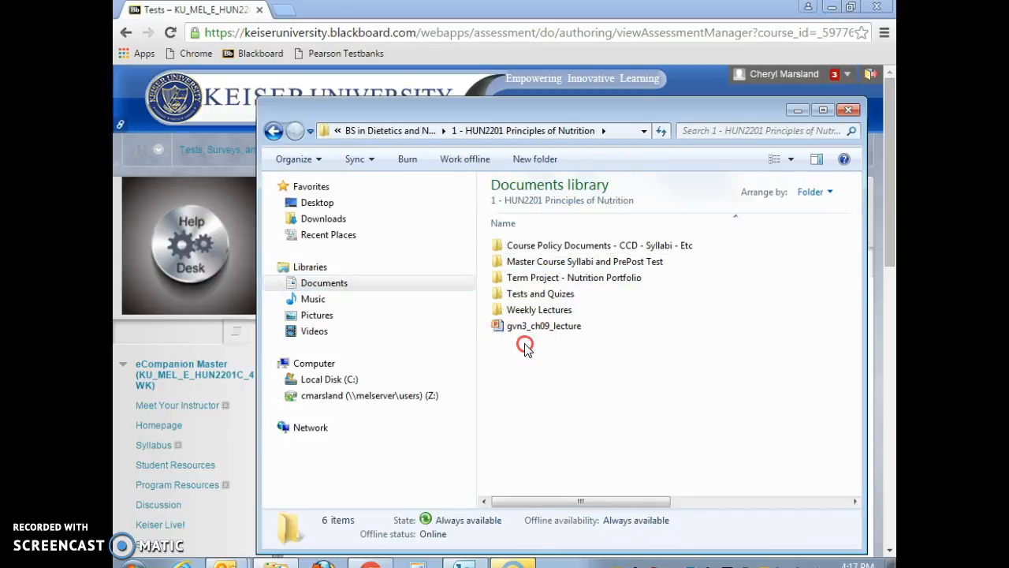
{"action": "right_click", "coordinate": [526, 345]}
{"action": "left_click", "coordinate": [566, 449]}
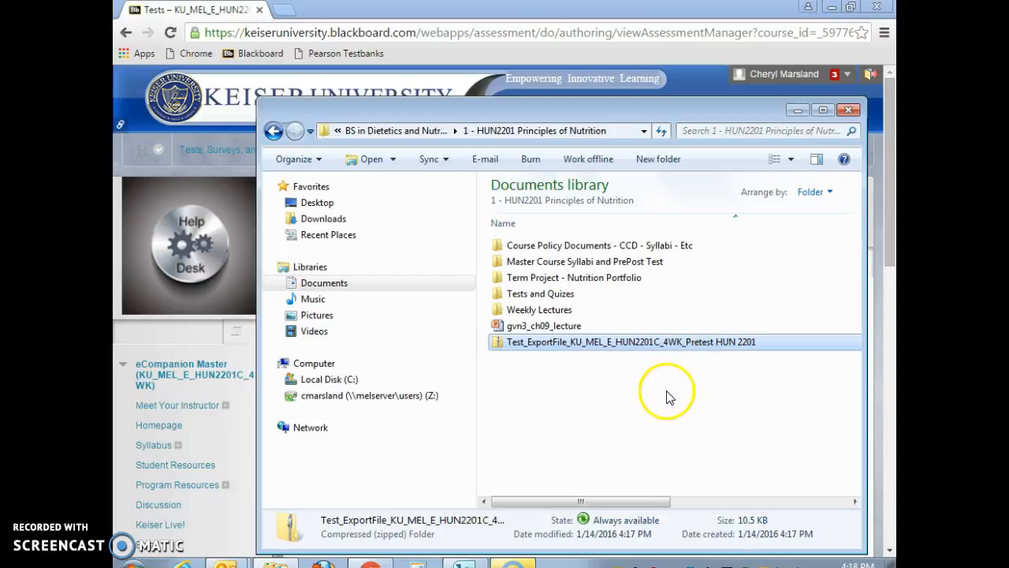
{"action": "left_click", "coordinate": [848, 110]}
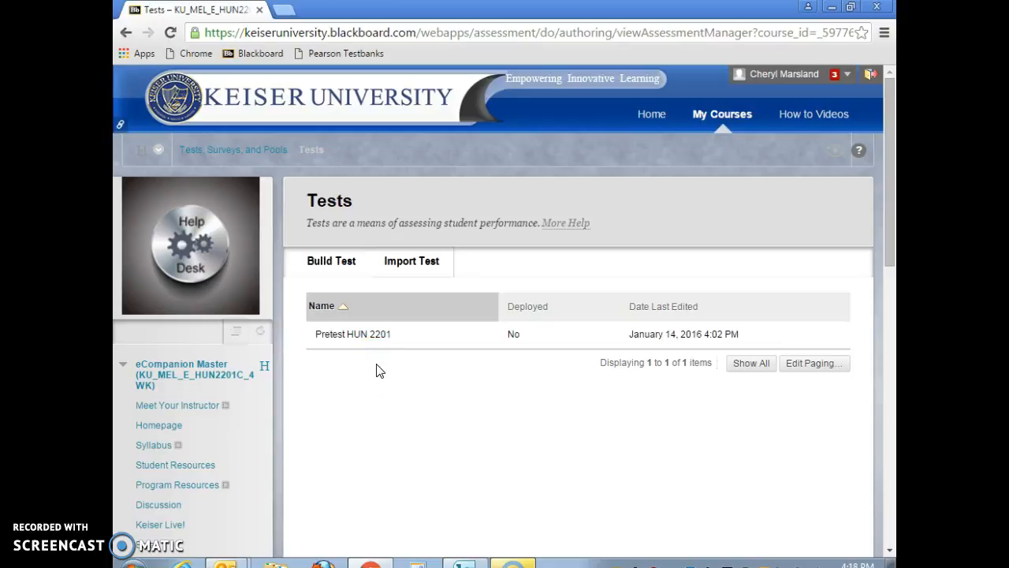
Start a test import and attach the Pretest HUN 2201 export zip from the 1 - HUN2201 Principles of Nutrition folder under BS in Dietetics and Nutrition Courses.
{"action": "left_click", "coordinate": [412, 267]}
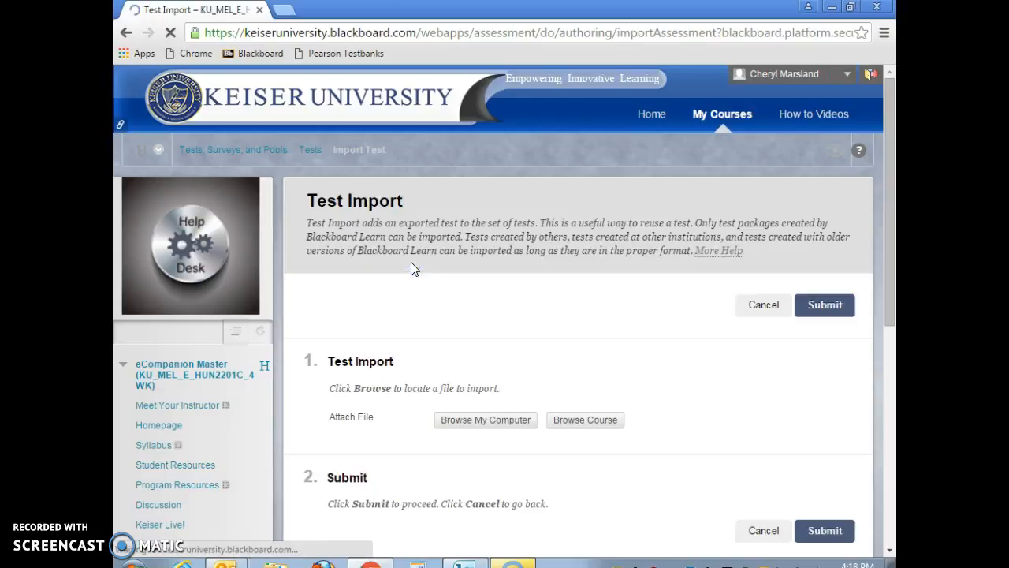
{"action": "left_click", "coordinate": [463, 319]}
{"action": "scroll", "coordinate": [462, 320], "scroll_direction": "down", "scroll_amount": 1}
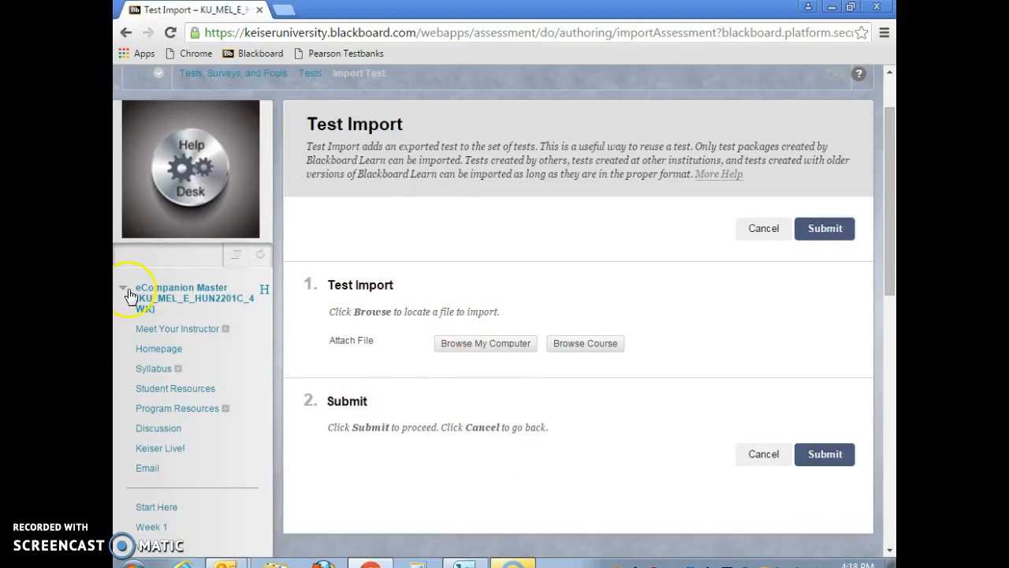
{"action": "left_click", "coordinate": [473, 347]}
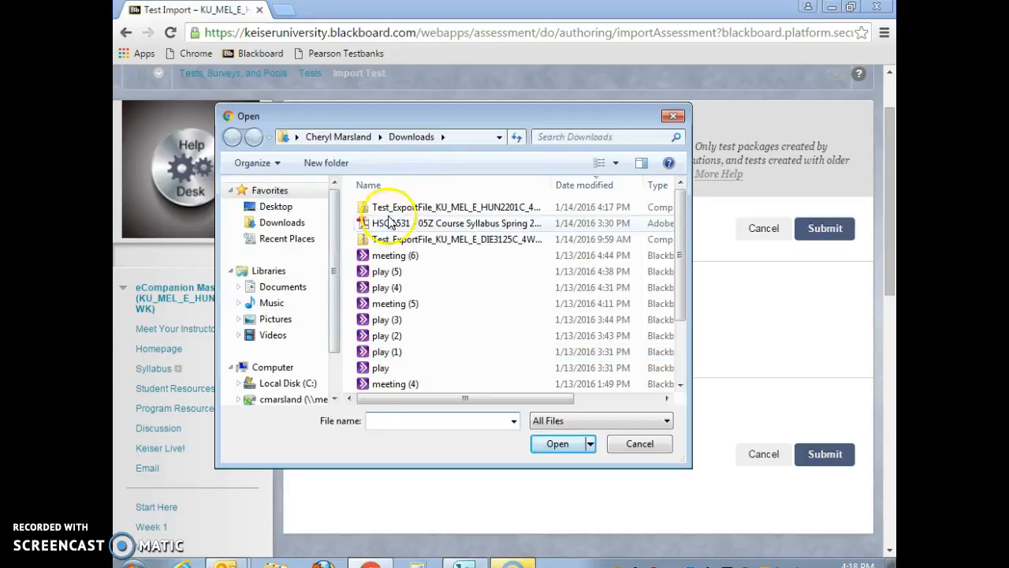
{"action": "left_click", "coordinate": [302, 226]}
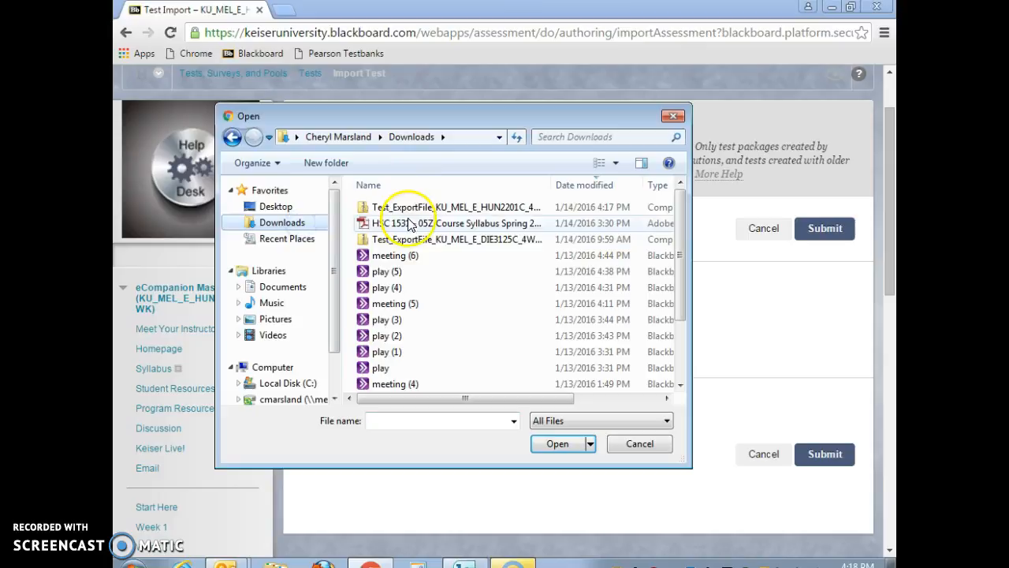
{"action": "left_click", "coordinate": [291, 287]}
{"action": "left_click", "coordinate": [451, 229]}
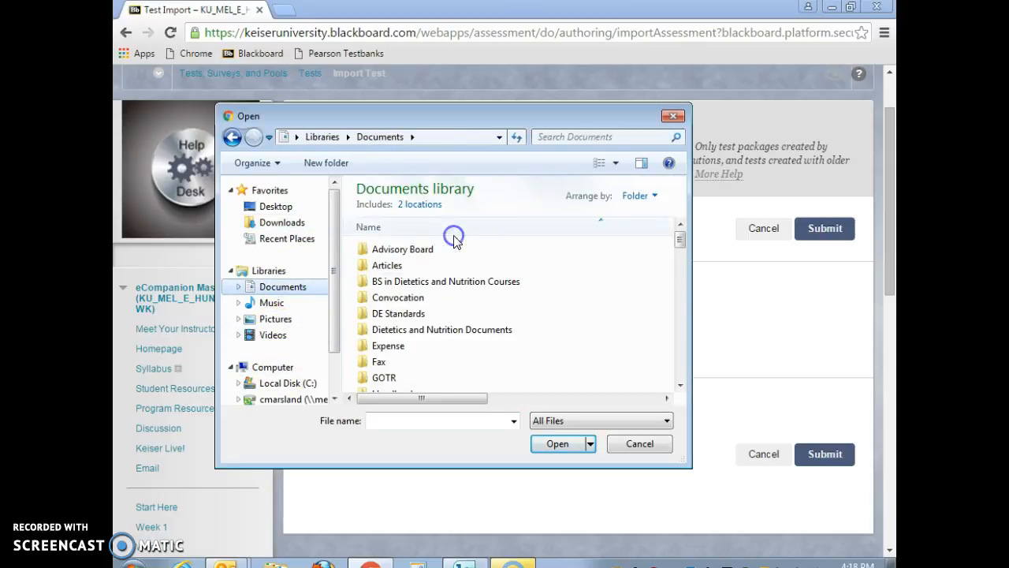
{"action": "double_click", "coordinate": [455, 281]}
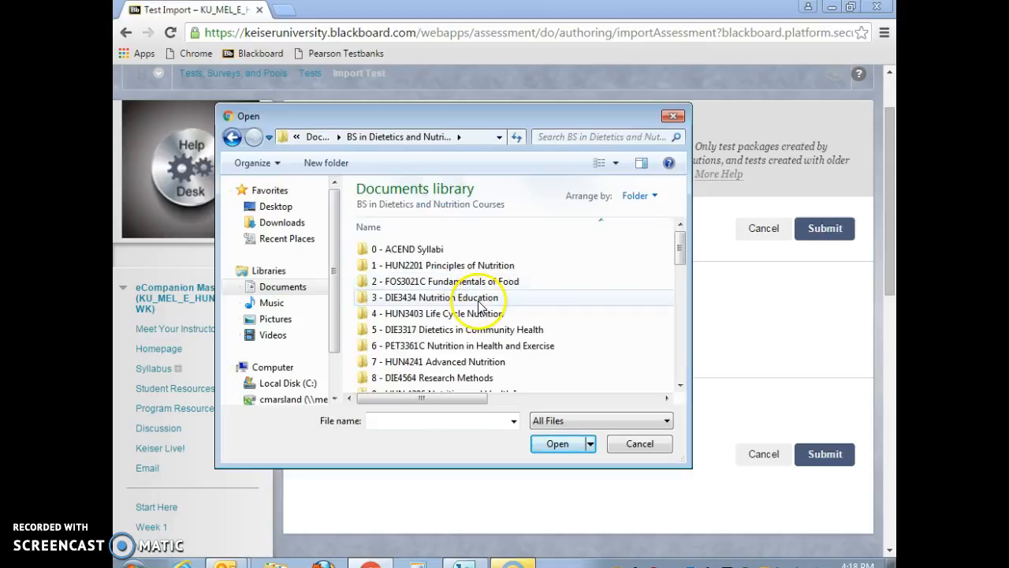
{"action": "double_click", "coordinate": [451, 265]}
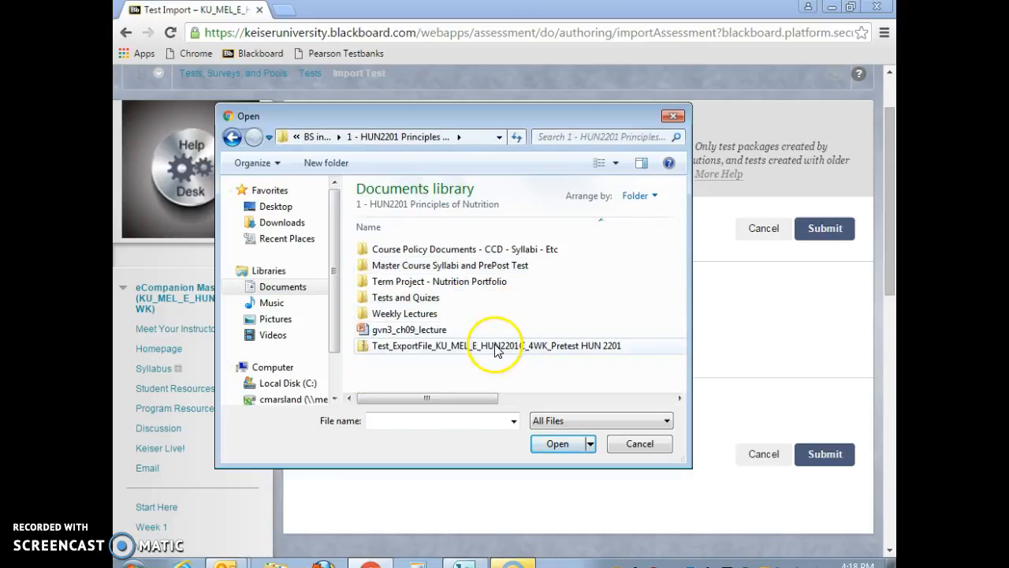
{"action": "left_click", "coordinate": [497, 348]}
{"action": "left_click", "coordinate": [555, 443]}
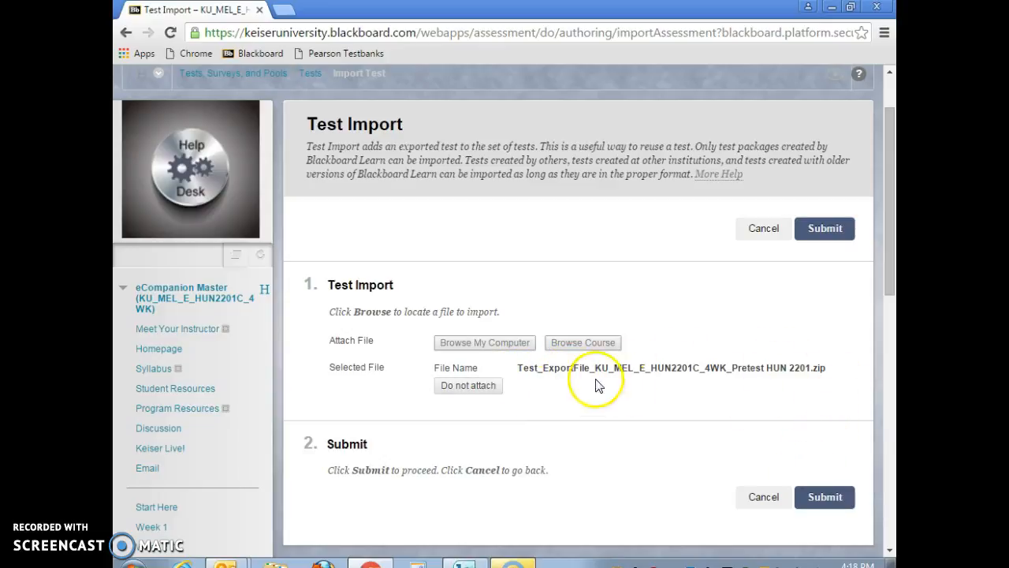
Submit the test import and return to the course's list of tests.
{"action": "left_click", "coordinate": [836, 498]}
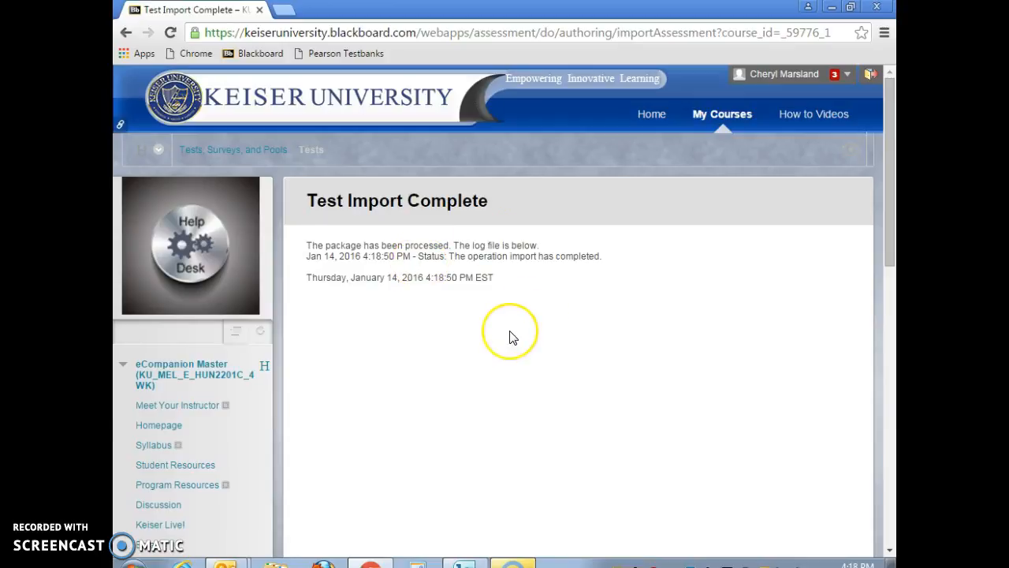
{"action": "scroll", "coordinate": [509, 337], "scroll_direction": "down", "scroll_amount": 4}
{"action": "scroll", "coordinate": [509, 331], "scroll_direction": "down", "scroll_amount": 5}
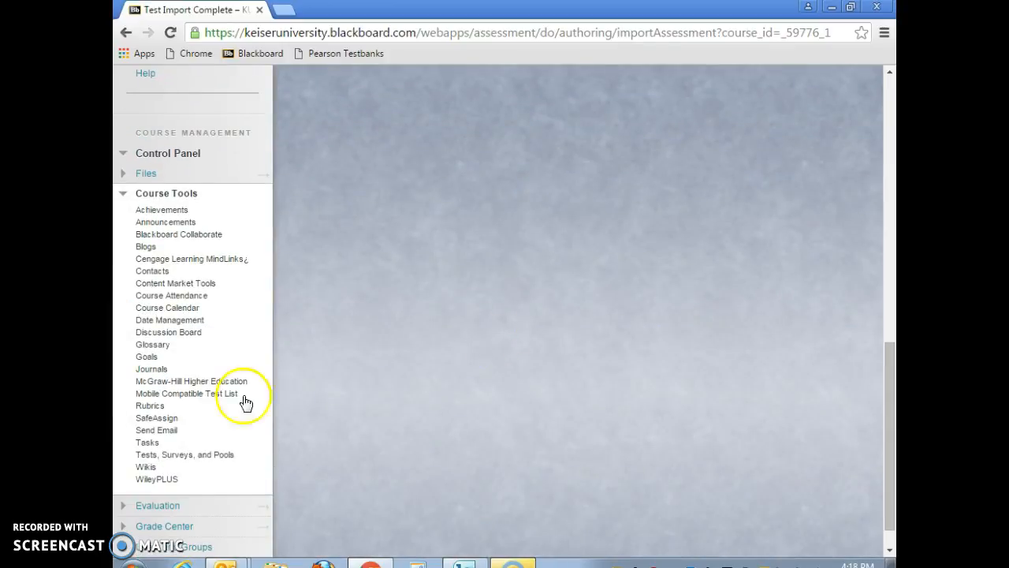
{"action": "left_click", "coordinate": [207, 454]}
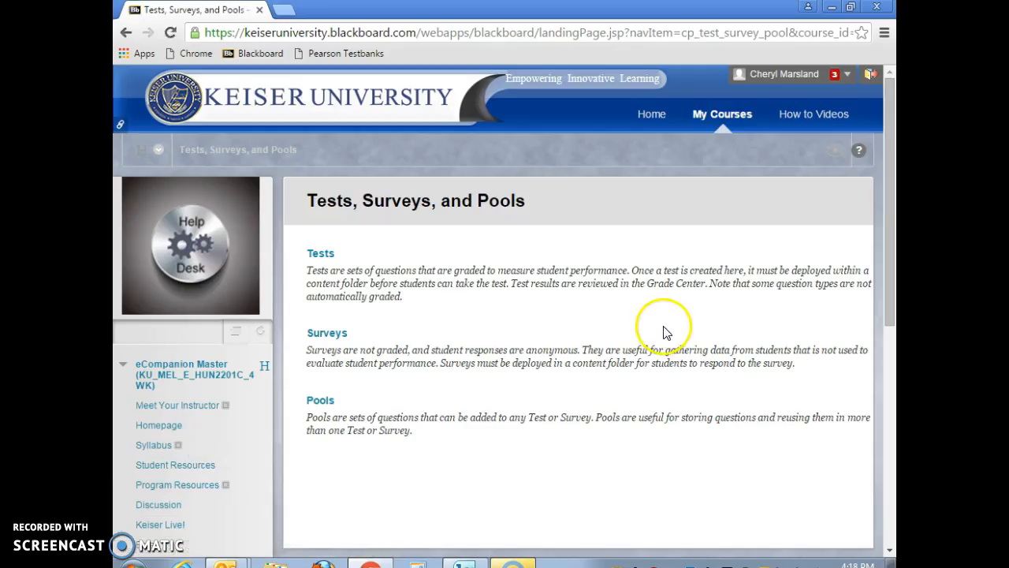
{"action": "left_click", "coordinate": [309, 253]}
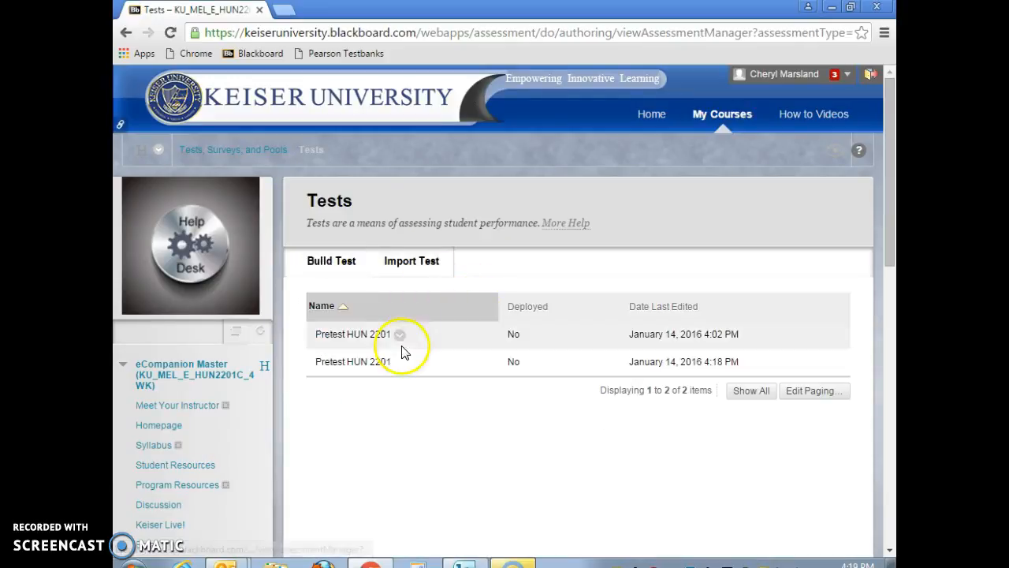
Make a copy of the newly imported Pretest HUN 2201 test.
{"action": "mouse_move", "coordinate": [360, 371]}
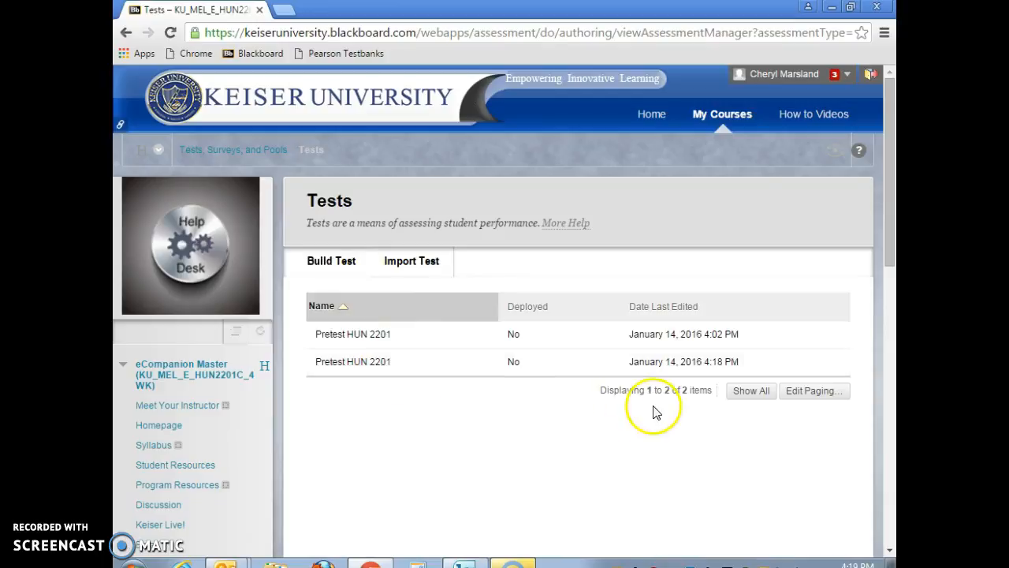
{"action": "left_click", "coordinate": [400, 362]}
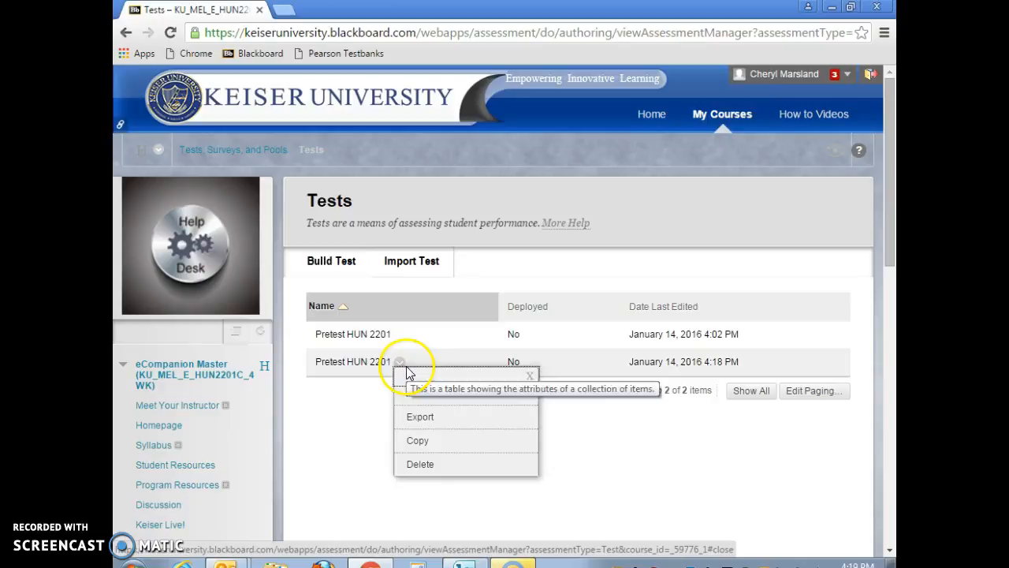
{"action": "left_click", "coordinate": [416, 442]}
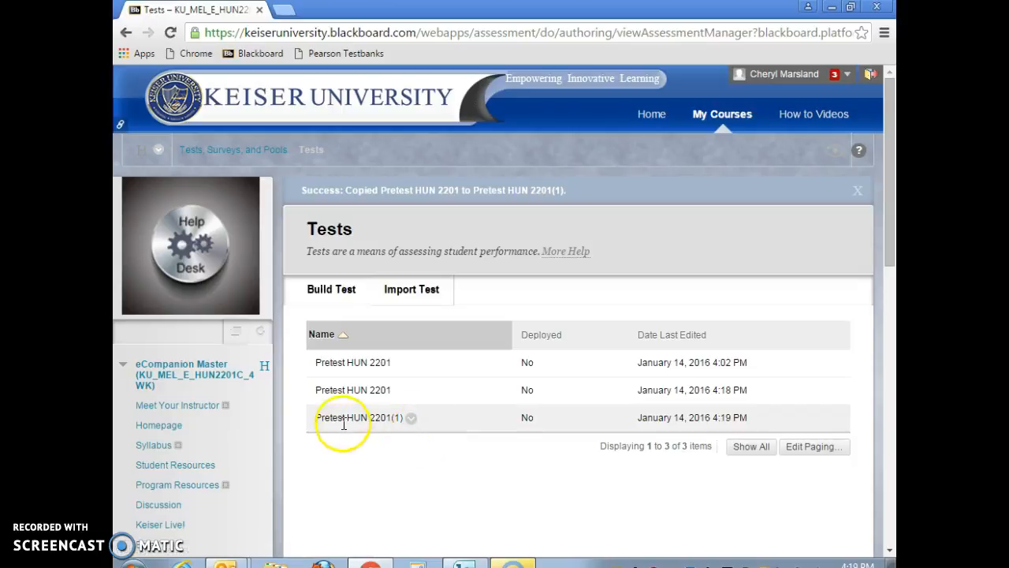
Edit the copied test's information, changing both its name and description to Posttest HUN 2201, and submit.
{"action": "left_click", "coordinate": [412, 424]}
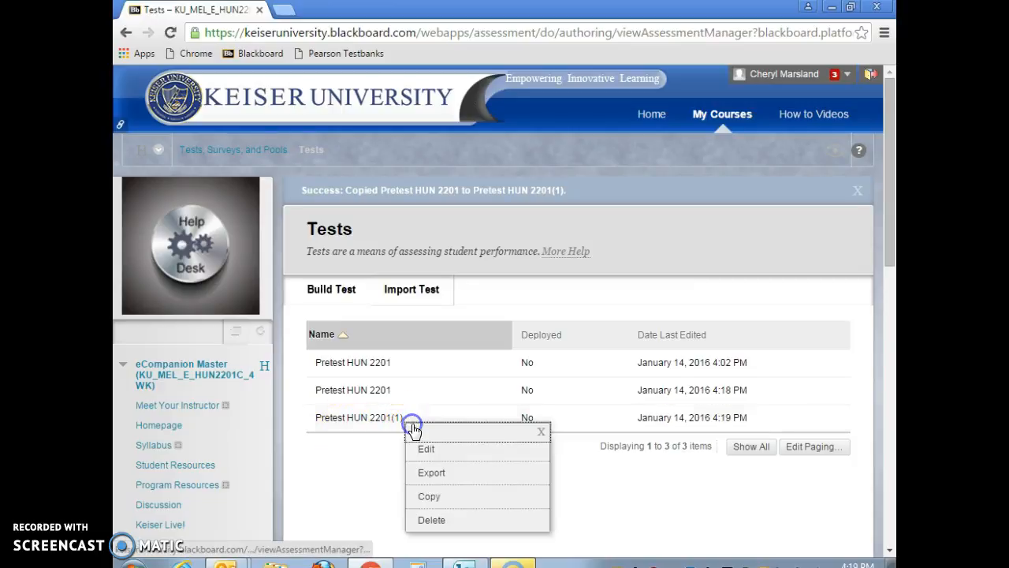
{"action": "left_click", "coordinate": [419, 448]}
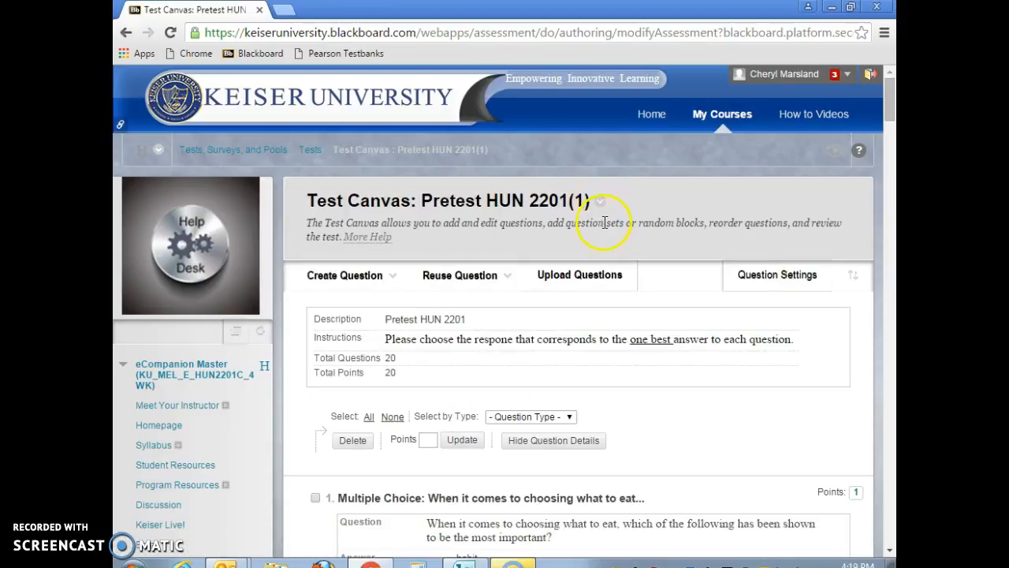
{"action": "left_click", "coordinate": [599, 201]}
{"action": "left_click", "coordinate": [615, 227]}
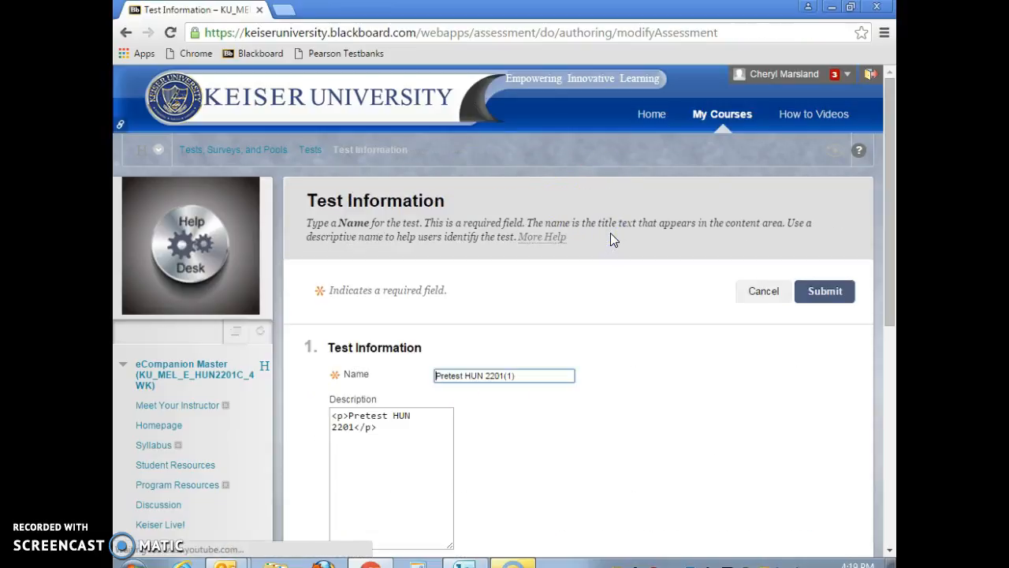
{"action": "scroll", "coordinate": [597, 328], "scroll_direction": "down", "scroll_amount": 1}
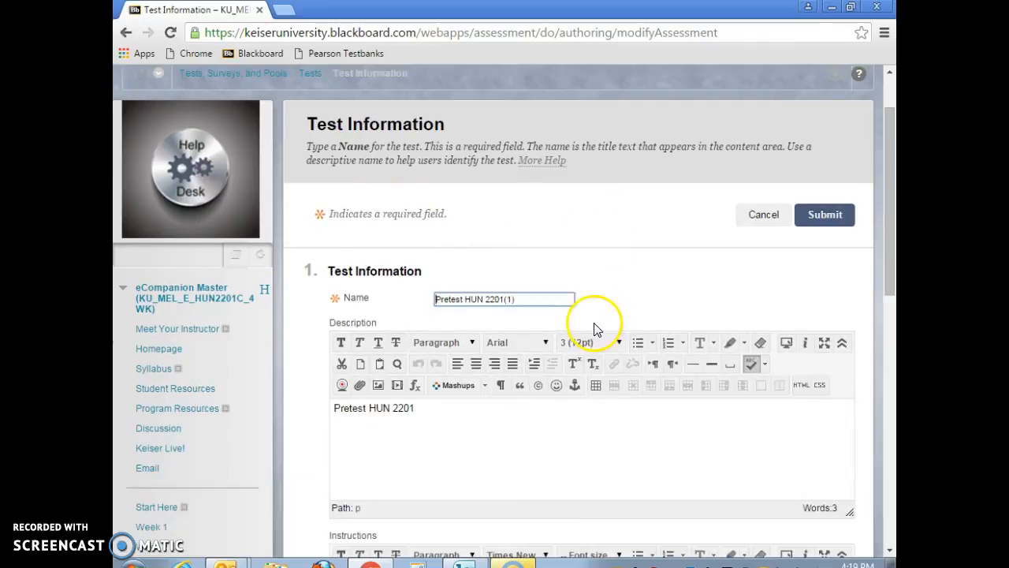
{"action": "scroll", "coordinate": [597, 329], "scroll_direction": "down", "scroll_amount": 1}
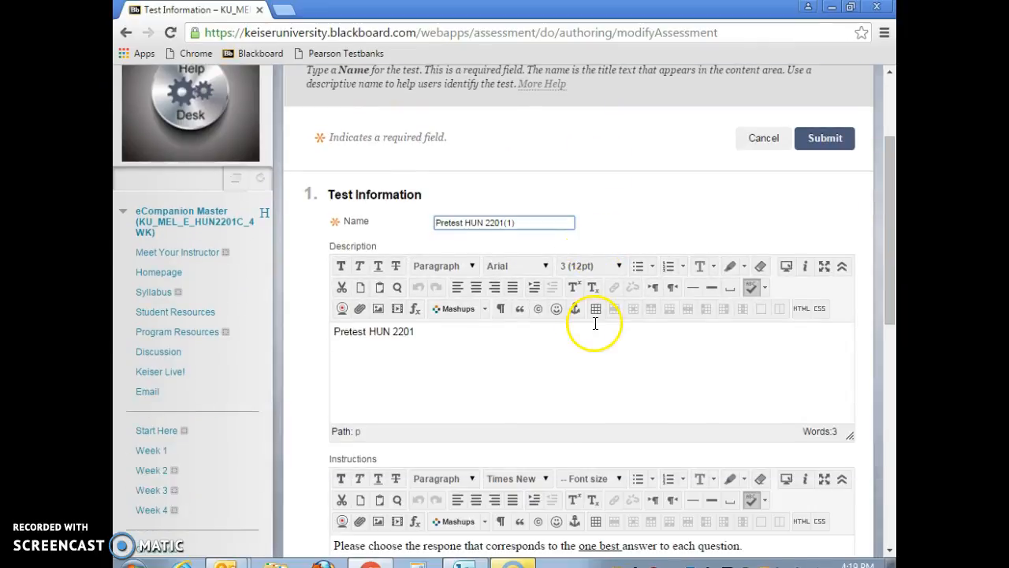
{"action": "left_click", "coordinate": [462, 222]}
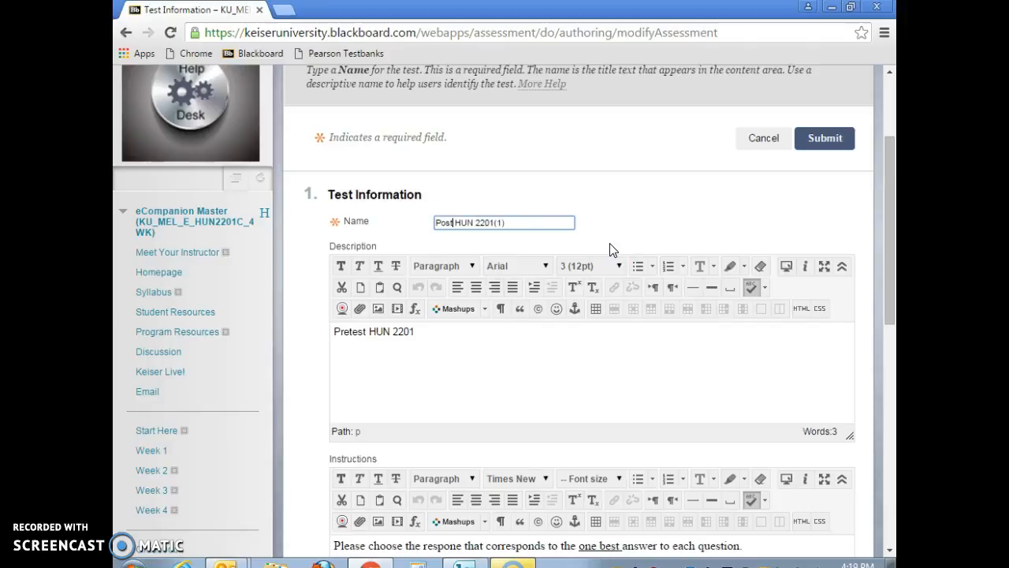
{"action": "left_click", "coordinate": [532, 215]}
{"action": "left_click", "coordinate": [365, 332]}
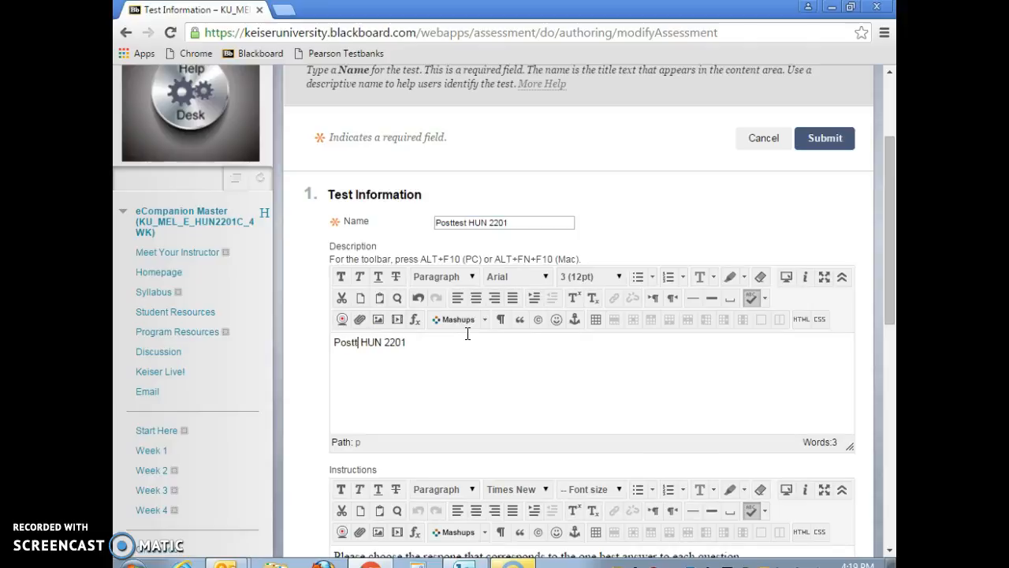
{"action": "scroll", "coordinate": [468, 333], "scroll_direction": "down", "scroll_amount": 7}
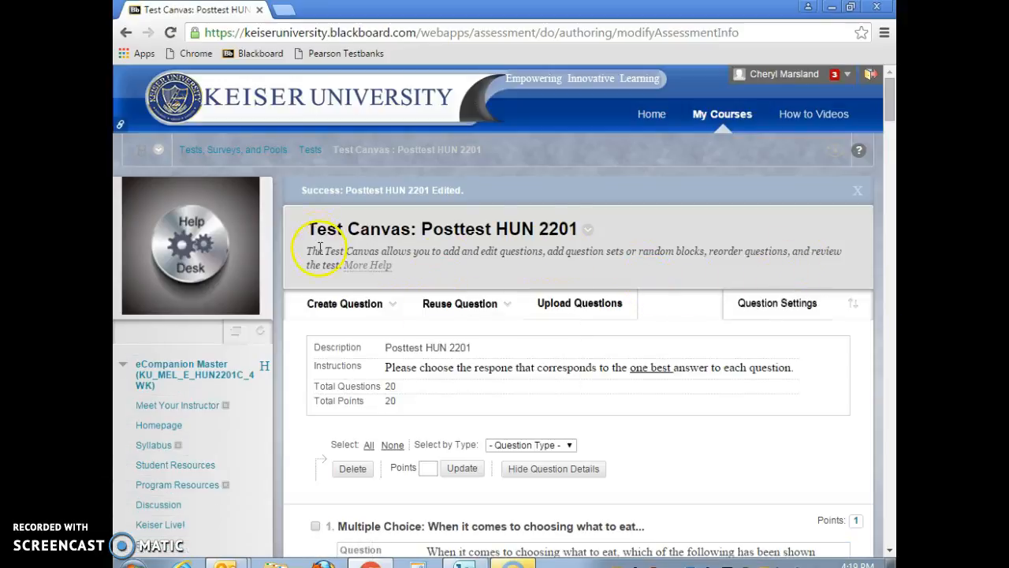
Review the questions of the Posttest HUN 2201 copy through to the last one and return to the test list.
{"action": "scroll", "coordinate": [541, 416], "scroll_direction": "down", "scroll_amount": 10}
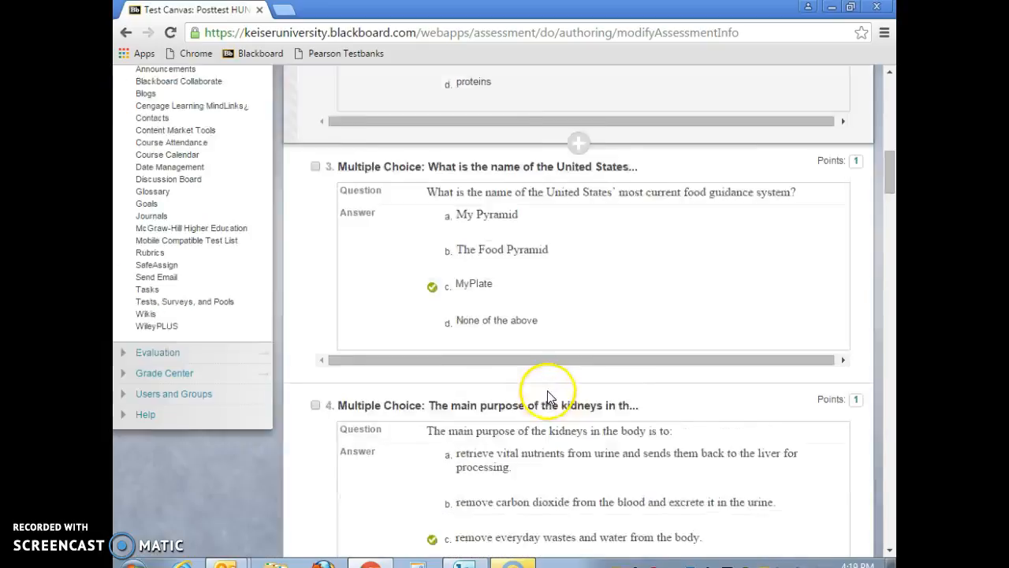
{"action": "scroll", "coordinate": [548, 396], "scroll_direction": "down", "scroll_amount": 20}
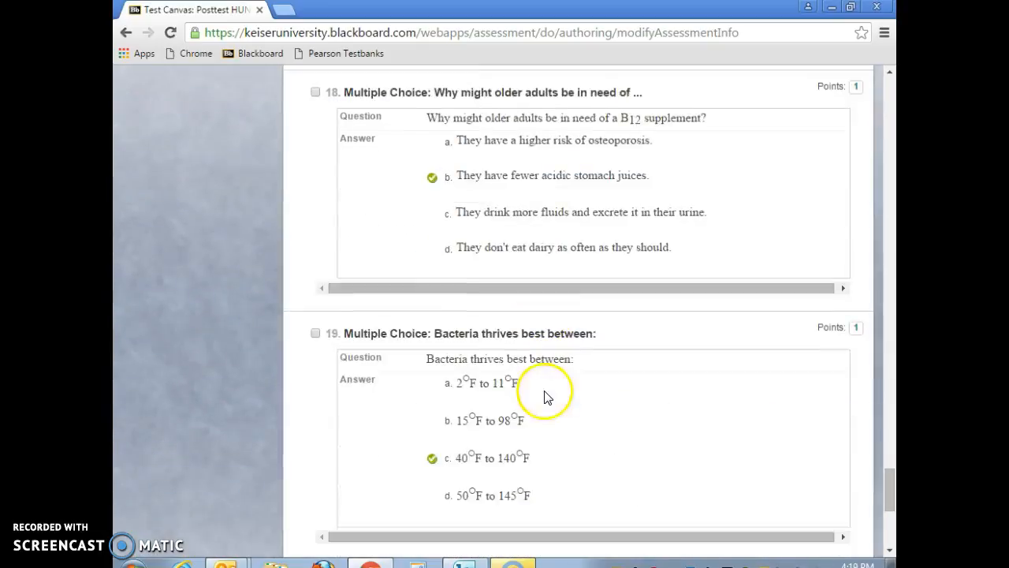
{"action": "scroll", "coordinate": [546, 394], "scroll_direction": "down", "scroll_amount": 5}
{"action": "left_click", "coordinate": [833, 544]}
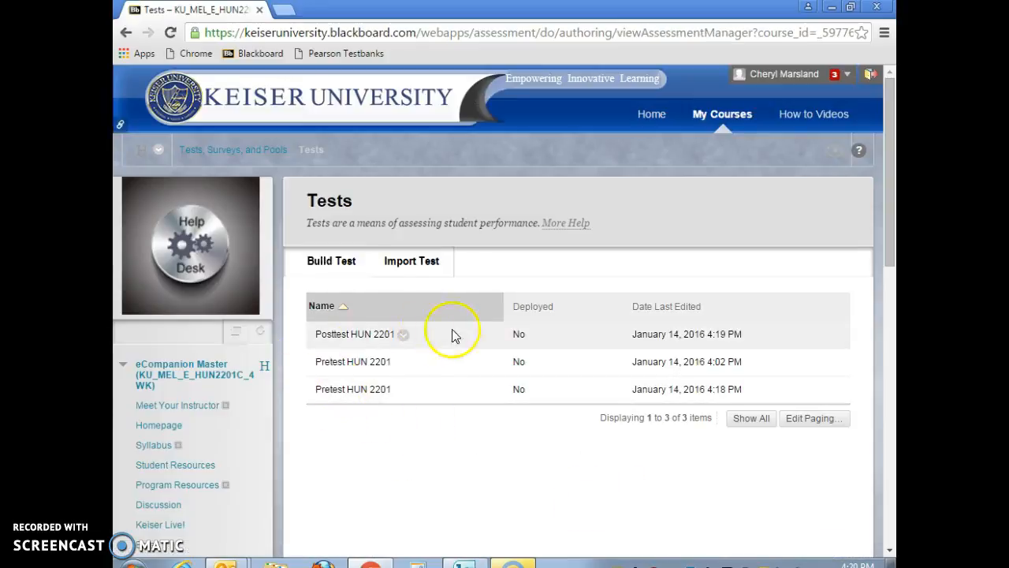
Delete the Posttest HUN 2201 copy from the test list and accept the deletion.
{"action": "left_click", "coordinate": [404, 334]}
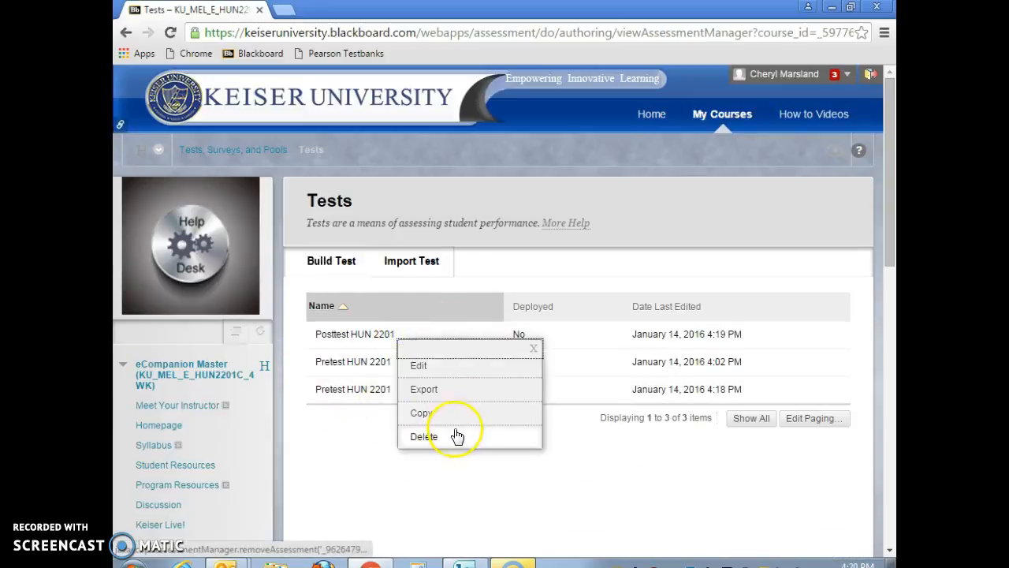
{"action": "left_click", "coordinate": [432, 439]}
{"action": "left_click", "coordinate": [541, 132]}
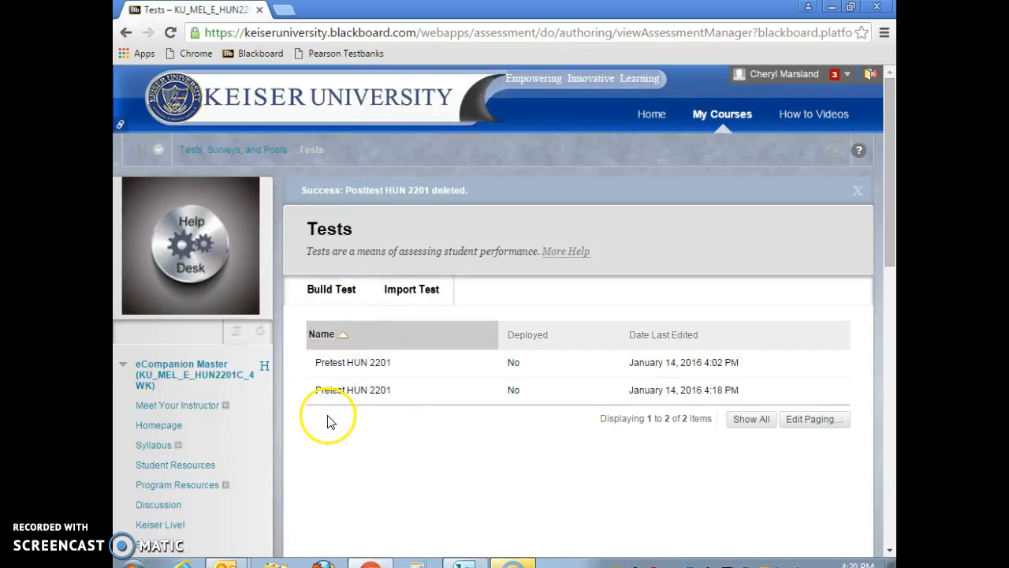
Change the imported Pretest HUN 2201 test's name and description to Posttest HUN 2201, submit, and return to the test list.
{"action": "left_click", "coordinate": [399, 391]}
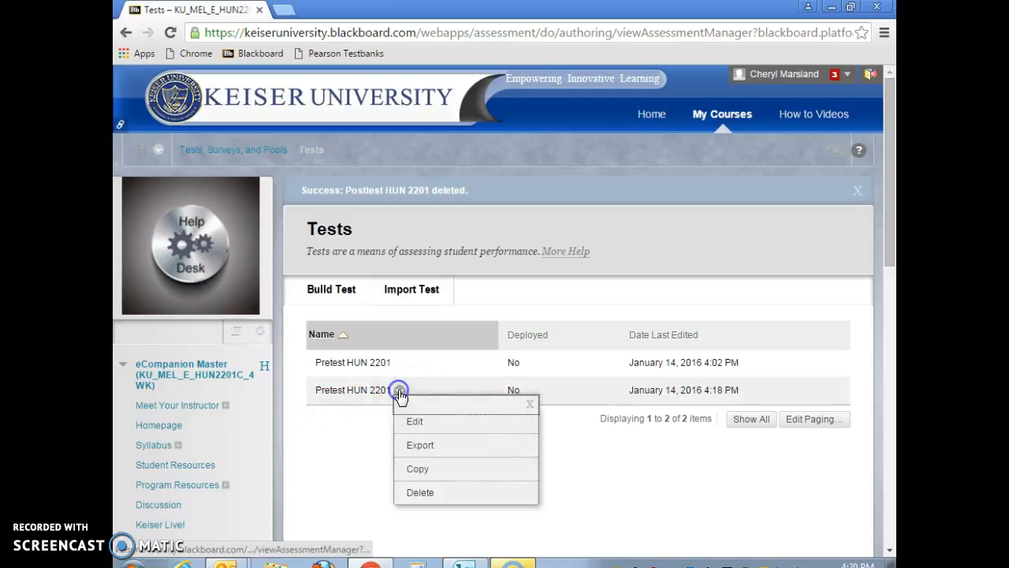
{"action": "left_click", "coordinate": [415, 423]}
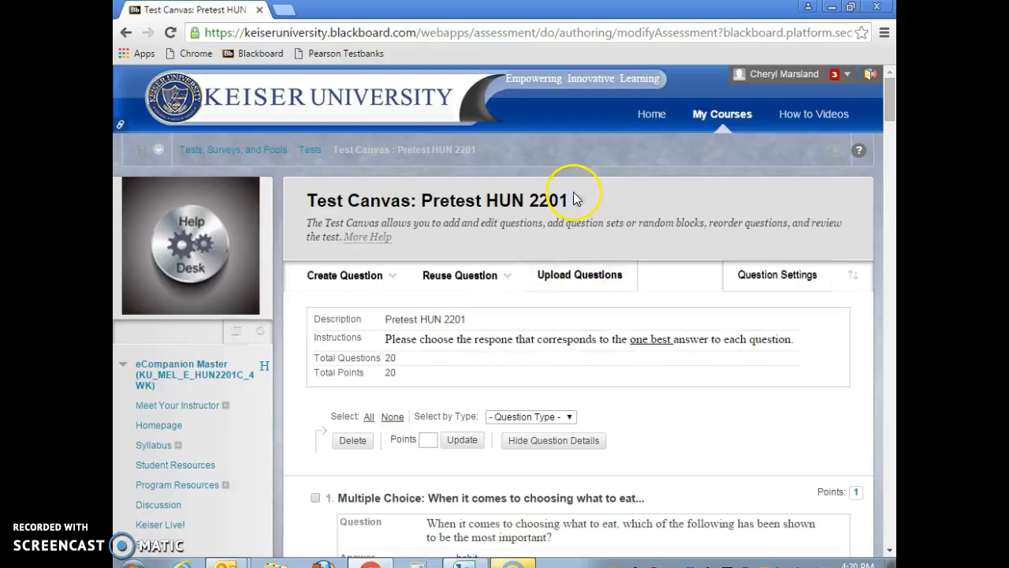
{"action": "left_click", "coordinate": [578, 200]}
{"action": "left_click", "coordinate": [595, 233]}
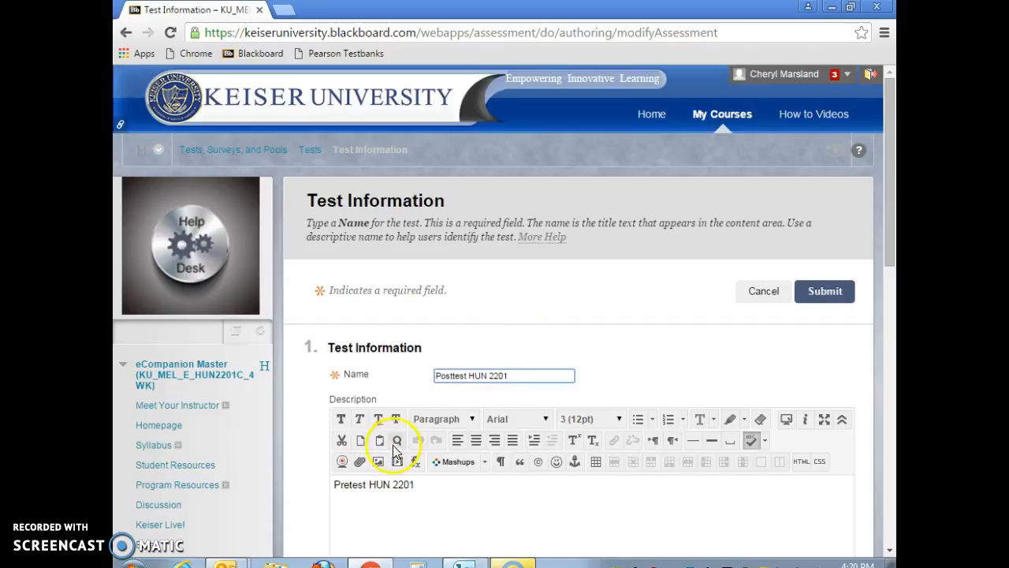
{"action": "left_click", "coordinate": [349, 484]}
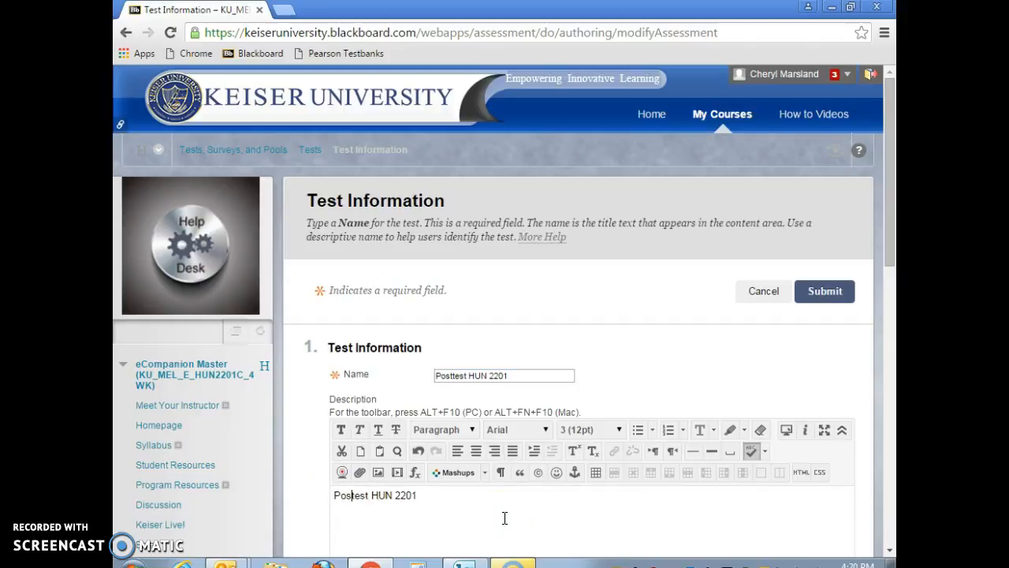
{"action": "scroll", "coordinate": [505, 518], "scroll_direction": "down", "scroll_amount": 5}
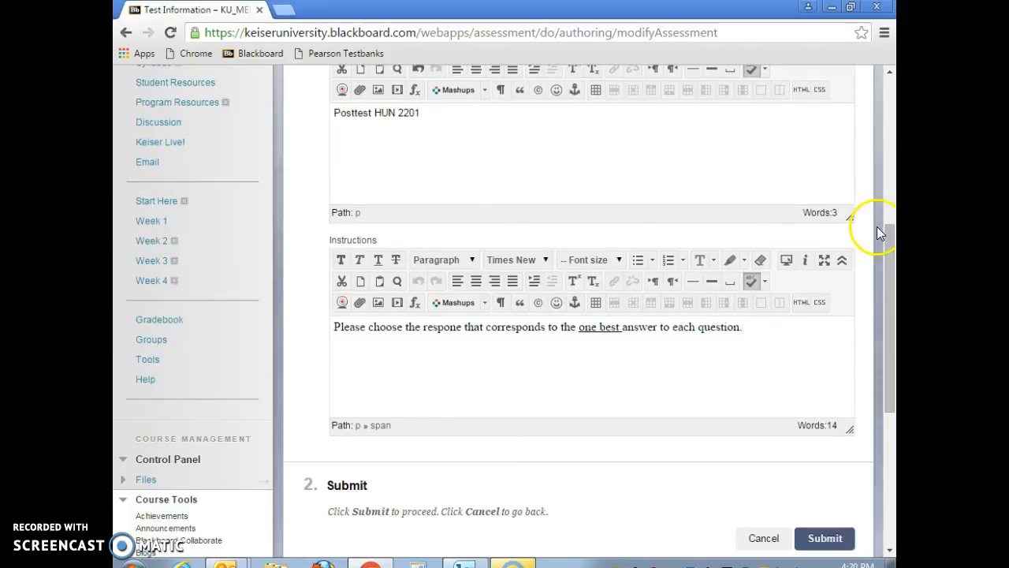
{"action": "left_click", "coordinate": [821, 544]}
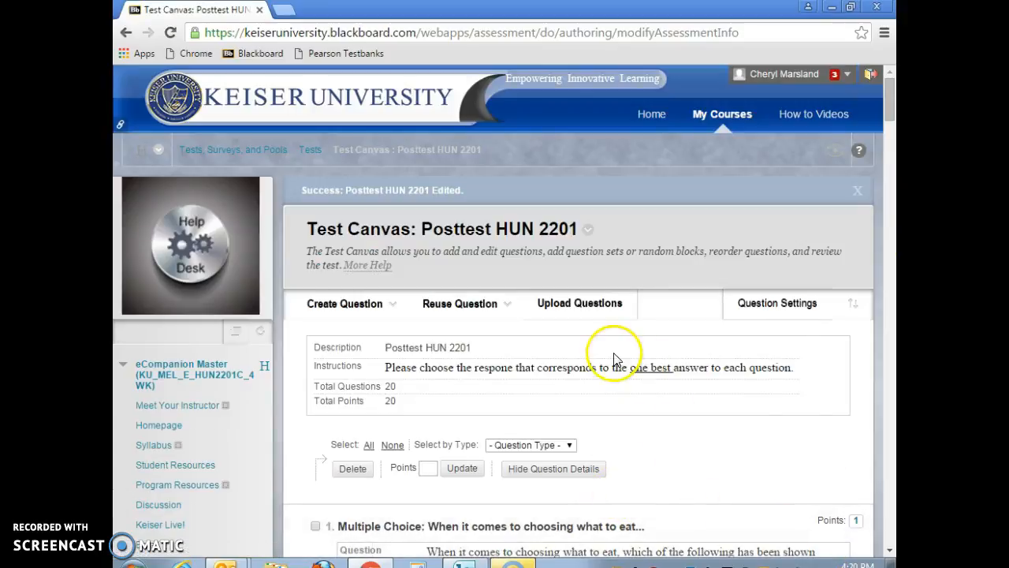
{"action": "left_click_drag", "start_coordinate": [890, 93], "coordinate": [891, 558]}
{"action": "left_click", "coordinate": [849, 543]}
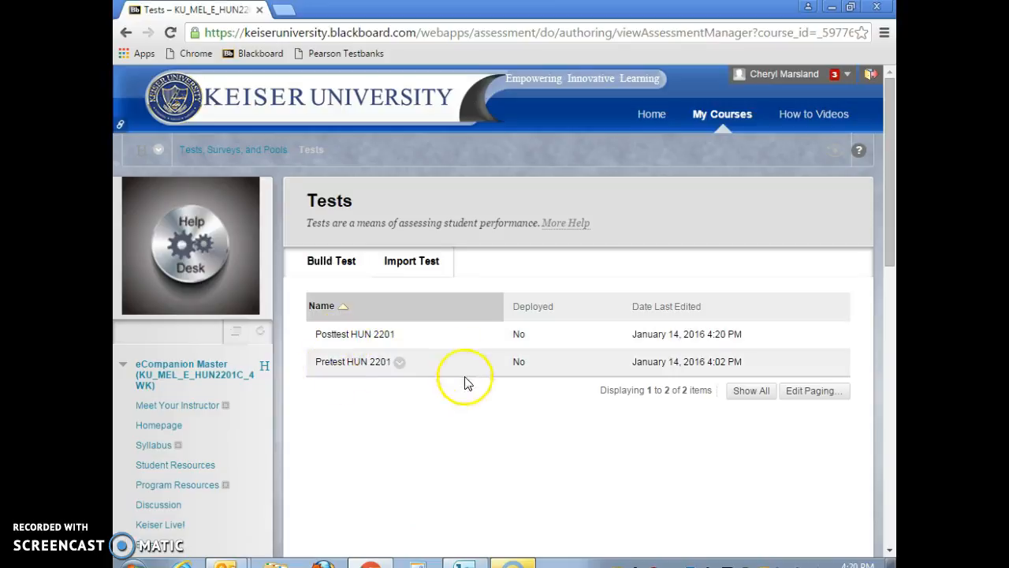
Open the Week 1 content area and add the existing Pretest HUN 2201 test to it.
{"action": "scroll", "coordinate": [467, 415], "scroll_direction": "down", "scroll_amount": 2}
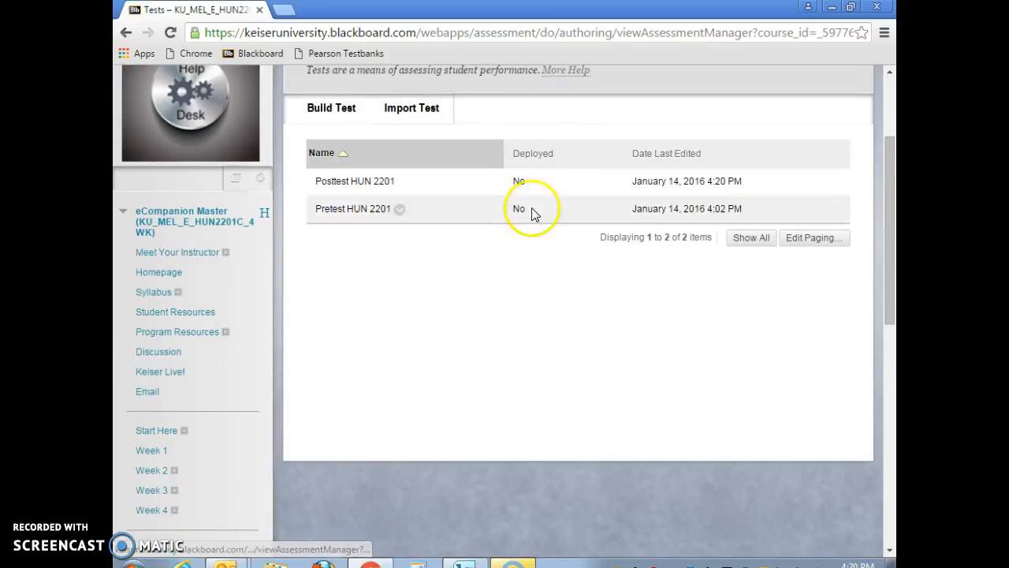
{"action": "scroll", "coordinate": [483, 320], "scroll_direction": "down", "scroll_amount": 2}
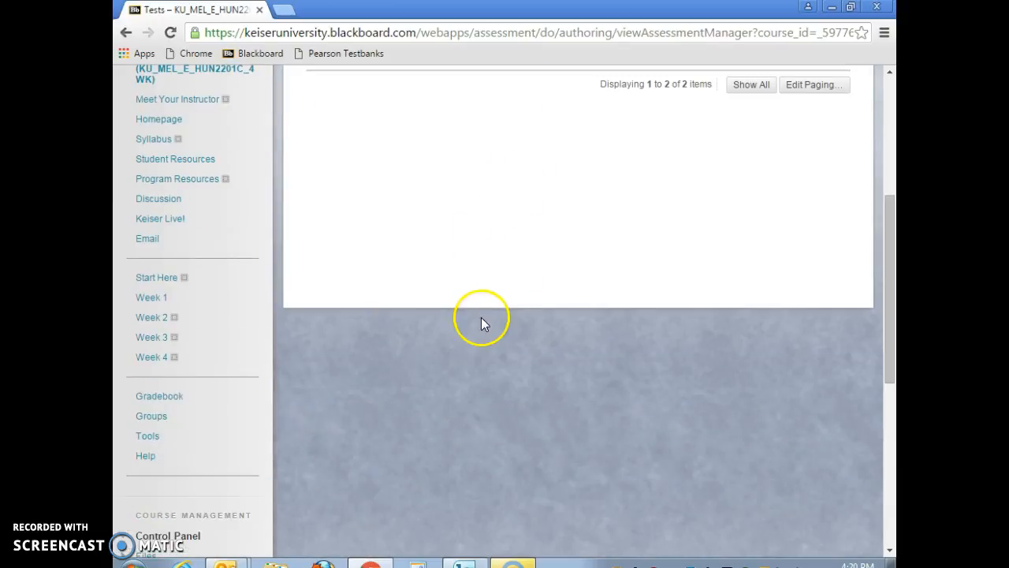
{"action": "left_click", "coordinate": [146, 297]}
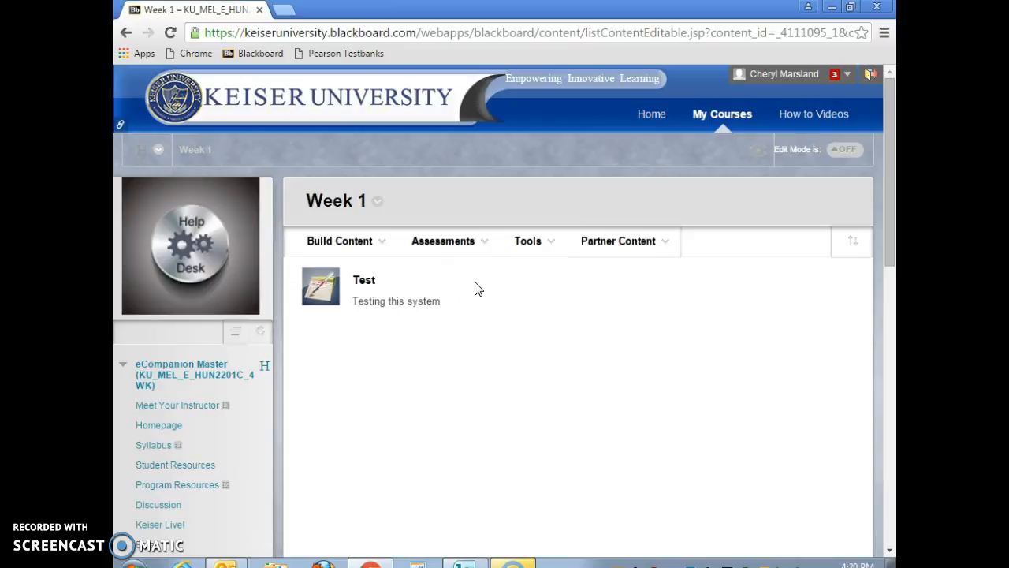
{"action": "left_click", "coordinate": [479, 239]}
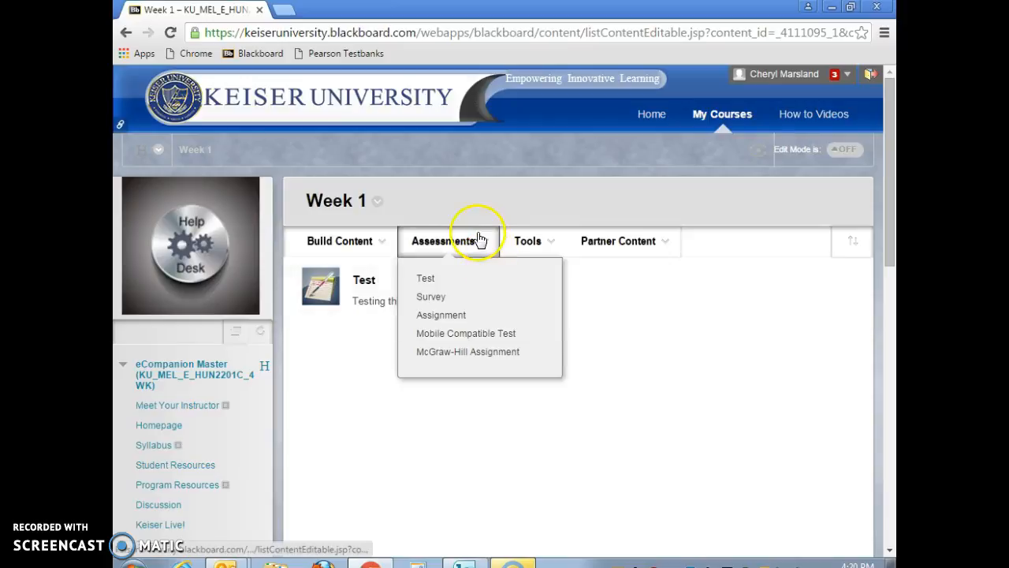
{"action": "left_click", "coordinate": [440, 277]}
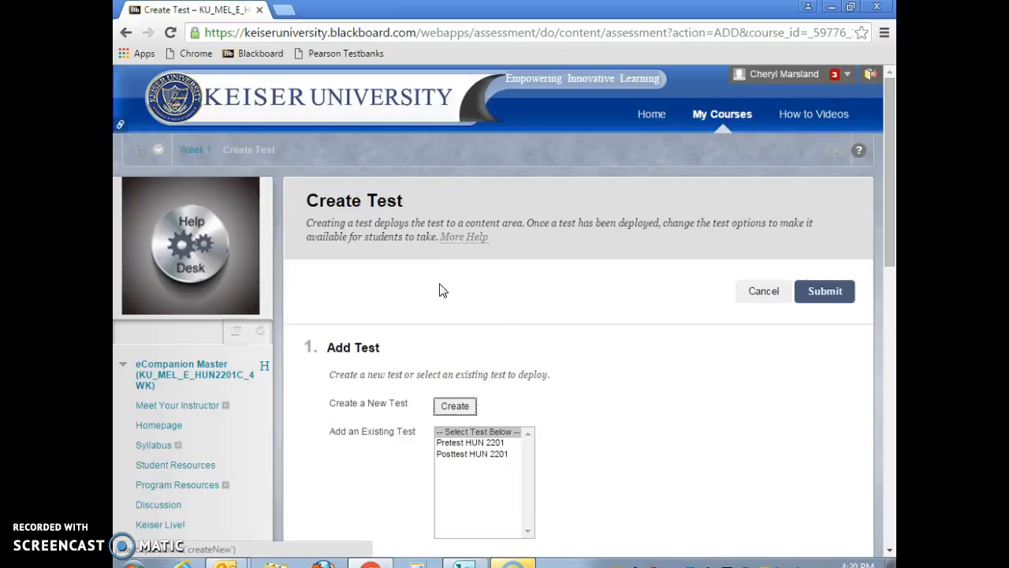
{"action": "scroll", "coordinate": [552, 335], "scroll_direction": "down", "scroll_amount": 1}
{"action": "scroll", "coordinate": [552, 335], "scroll_direction": "down", "scroll_amount": 1}
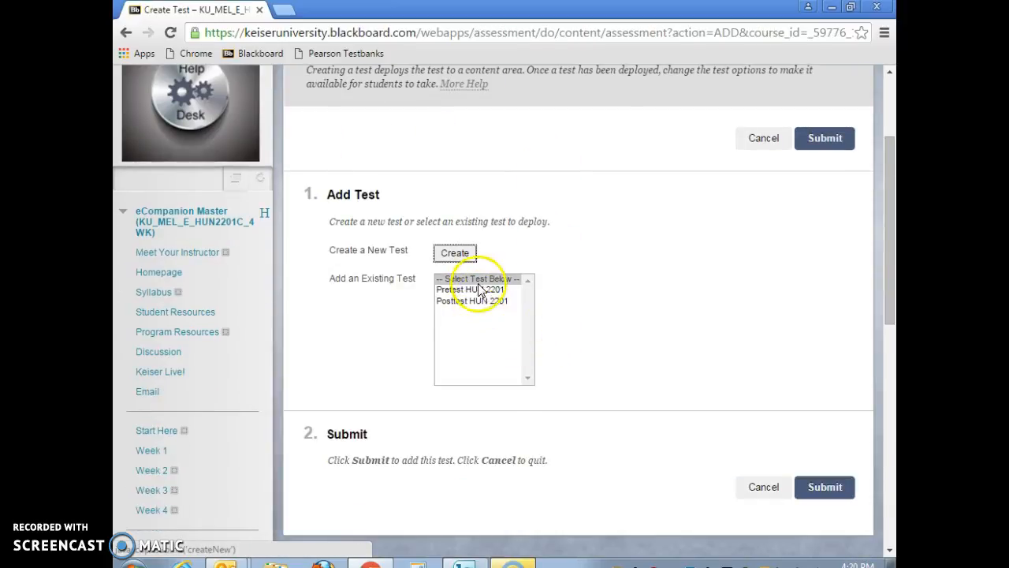
{"action": "left_click", "coordinate": [477, 289]}
{"action": "left_click", "coordinate": [814, 488]}
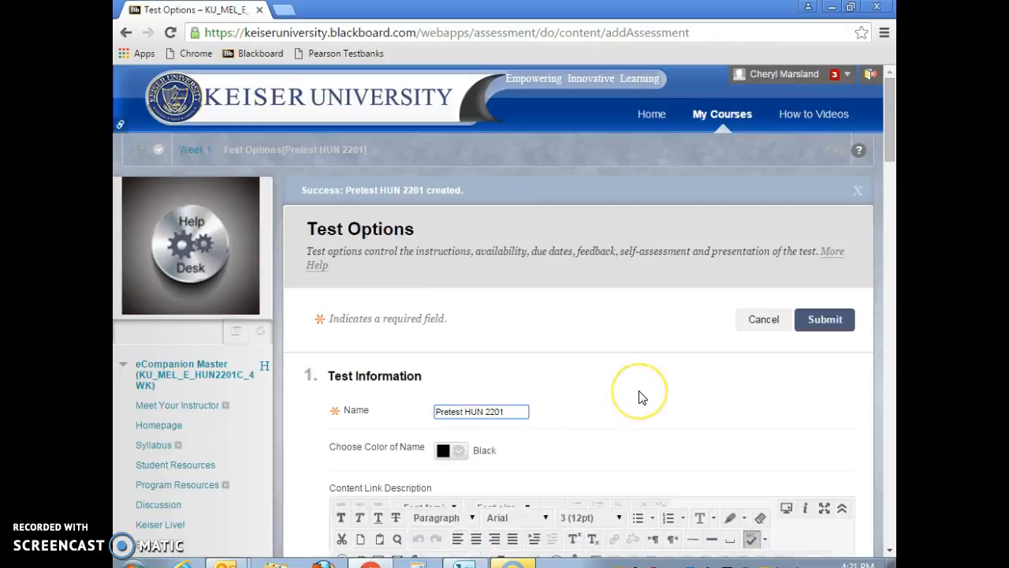
Show the test description and instructions to students, make the link available, and add a new announcement for the test.
{"action": "scroll", "coordinate": [640, 396], "scroll_direction": "down", "scroll_amount": 5}
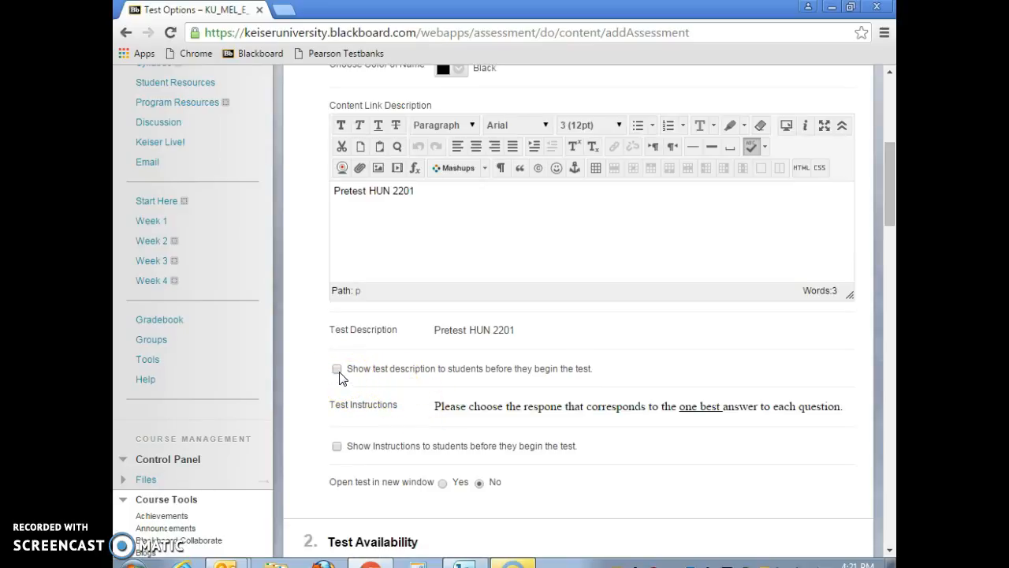
{"action": "scroll", "coordinate": [413, 345], "scroll_direction": "down", "scroll_amount": 2}
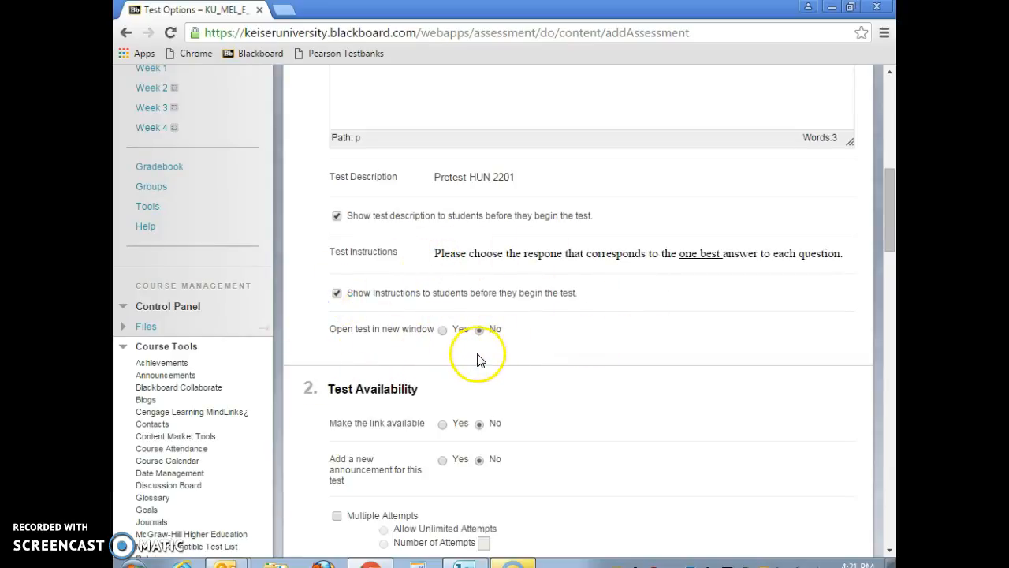
{"action": "scroll", "coordinate": [473, 354], "scroll_direction": "down", "scroll_amount": 1}
{"action": "scroll", "coordinate": [478, 359], "scroll_direction": "down", "scroll_amount": 1}
{"action": "left_click", "coordinate": [443, 271]}
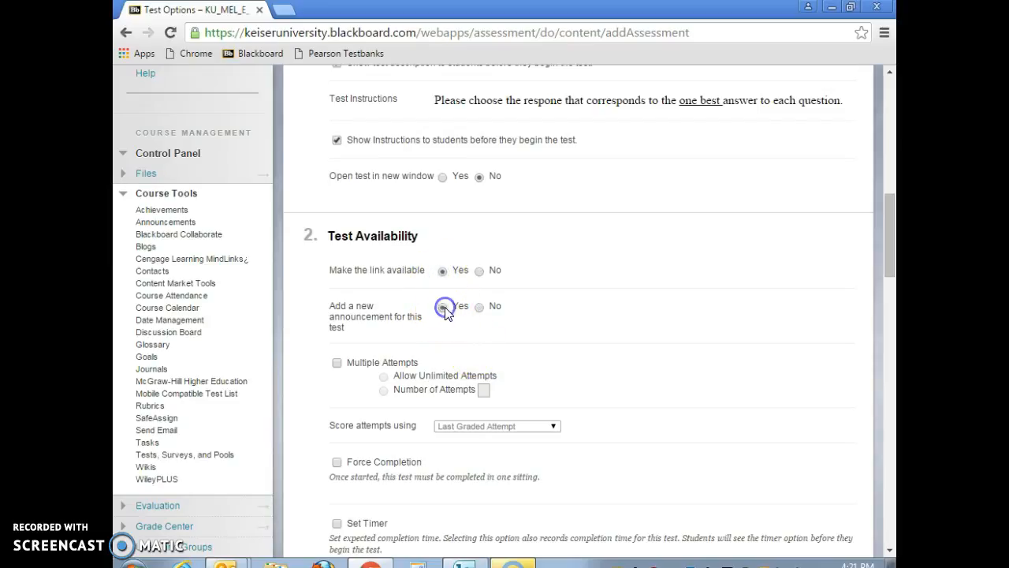
Turn on Force Completion and set a 15-minute timer with Auto-Submit on.
{"action": "scroll", "coordinate": [520, 355], "scroll_direction": "down", "scroll_amount": 2}
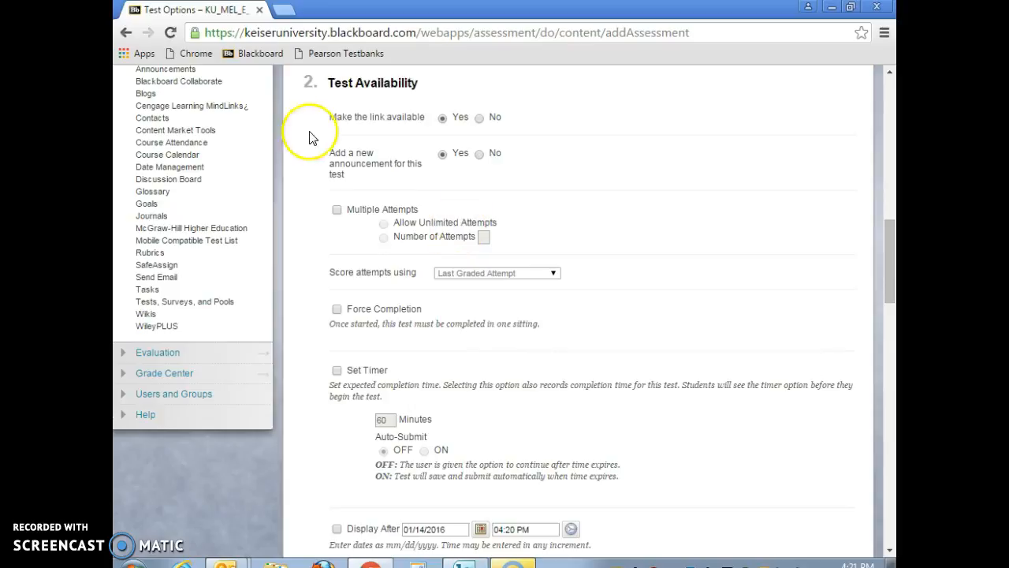
{"action": "left_click", "coordinate": [336, 313]}
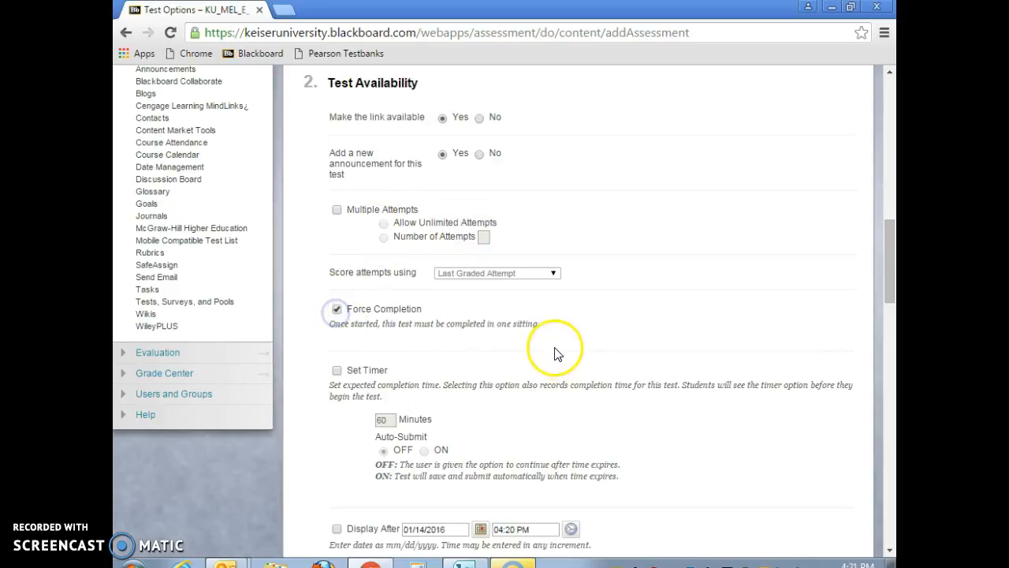
{"action": "scroll", "coordinate": [552, 350], "scroll_direction": "down", "scroll_amount": 1}
{"action": "left_click", "coordinate": [337, 294]}
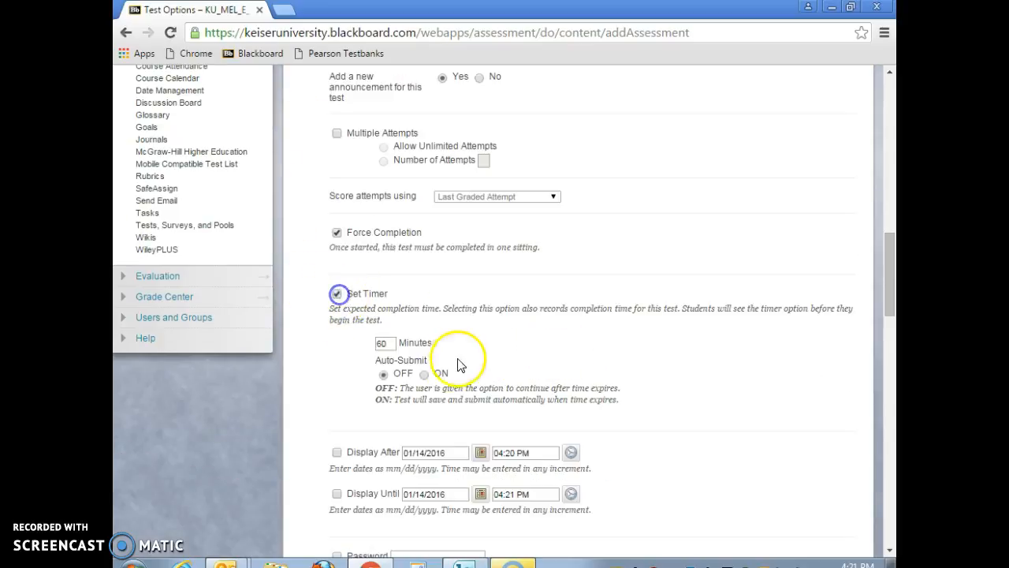
{"action": "left_click", "coordinate": [648, 337]}
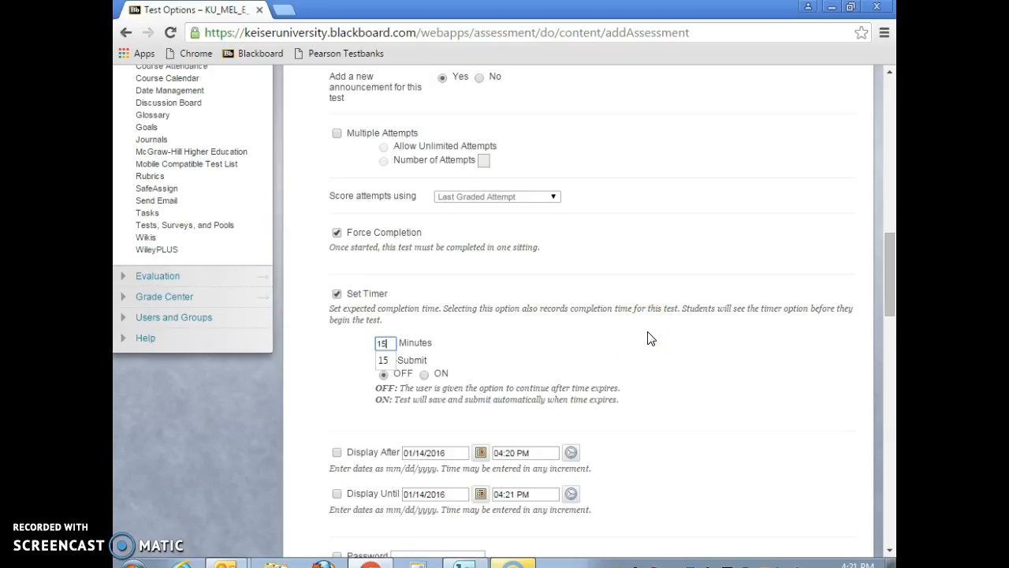
{"action": "left_click", "coordinate": [426, 373]}
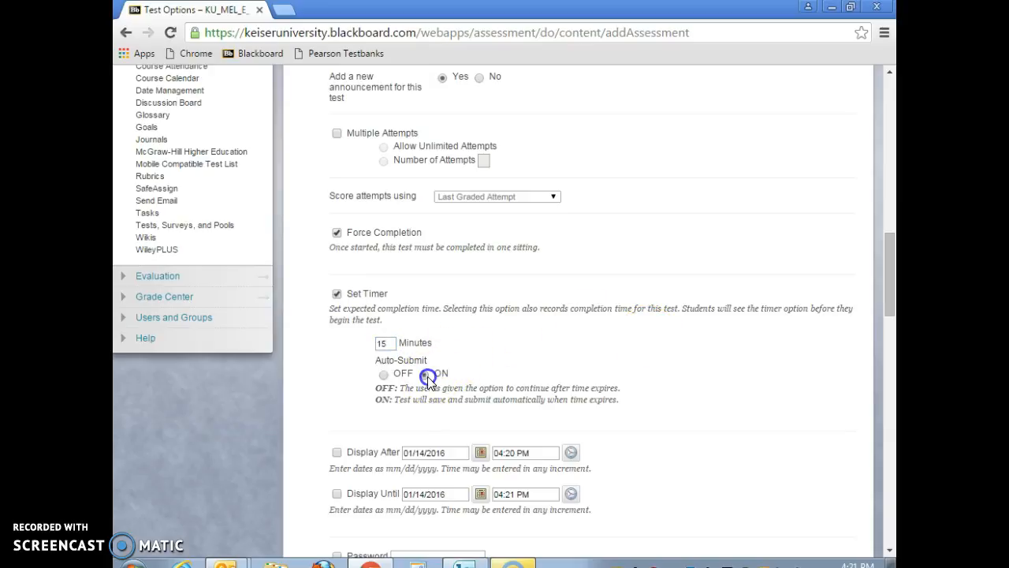
Set the test's due date to 01/17/2016.
{"action": "scroll", "coordinate": [678, 281], "scroll_direction": "down", "scroll_amount": 2}
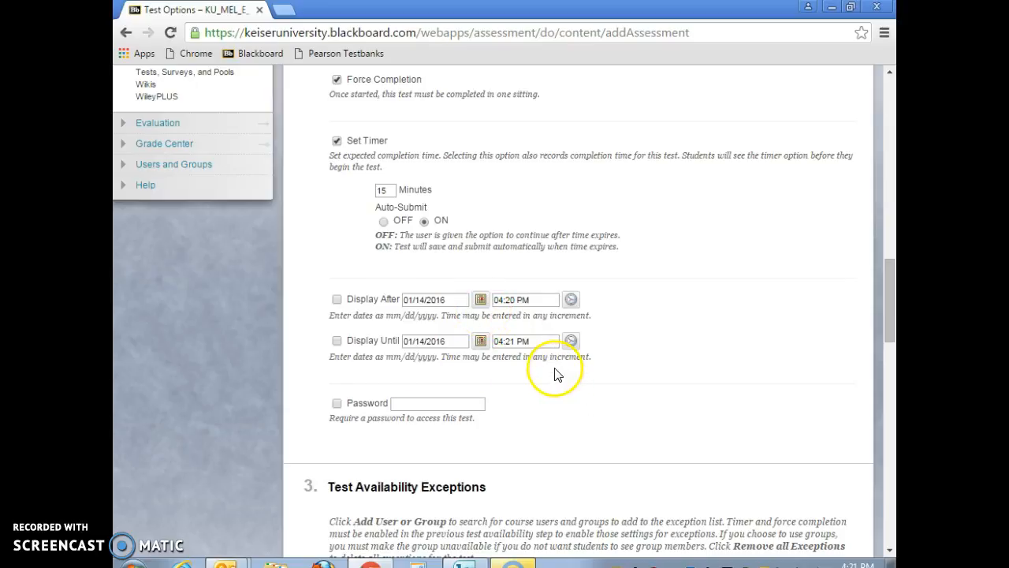
{"action": "scroll", "coordinate": [556, 375], "scroll_direction": "down", "scroll_amount": 2}
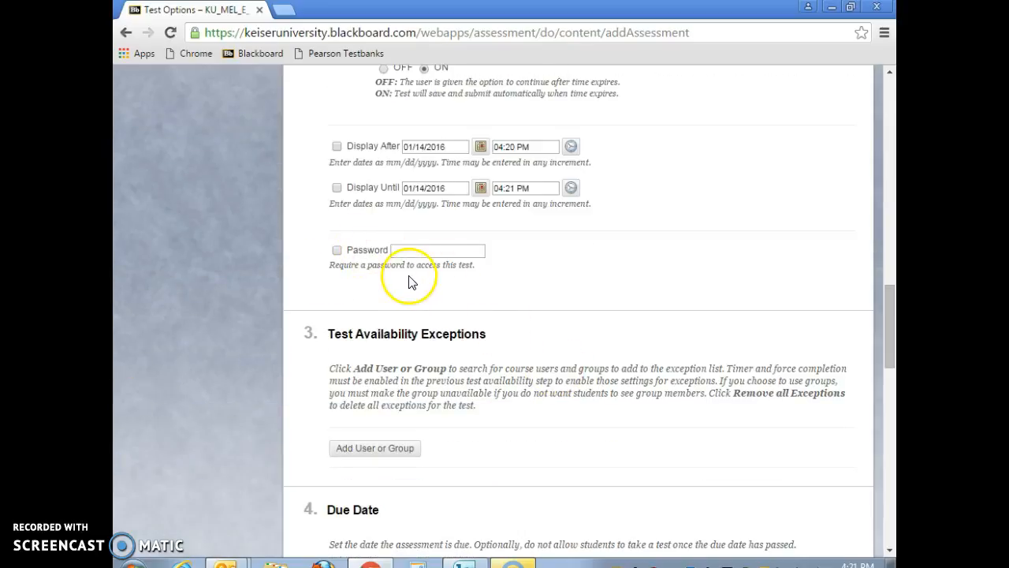
{"action": "scroll", "coordinate": [597, 332], "scroll_direction": "down", "scroll_amount": 3}
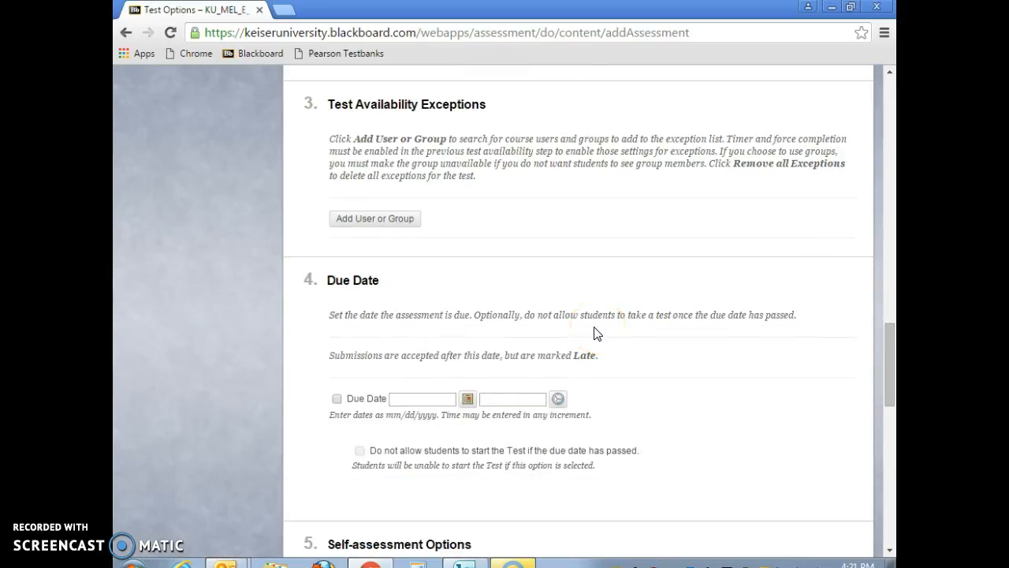
{"action": "left_click", "coordinate": [468, 398]}
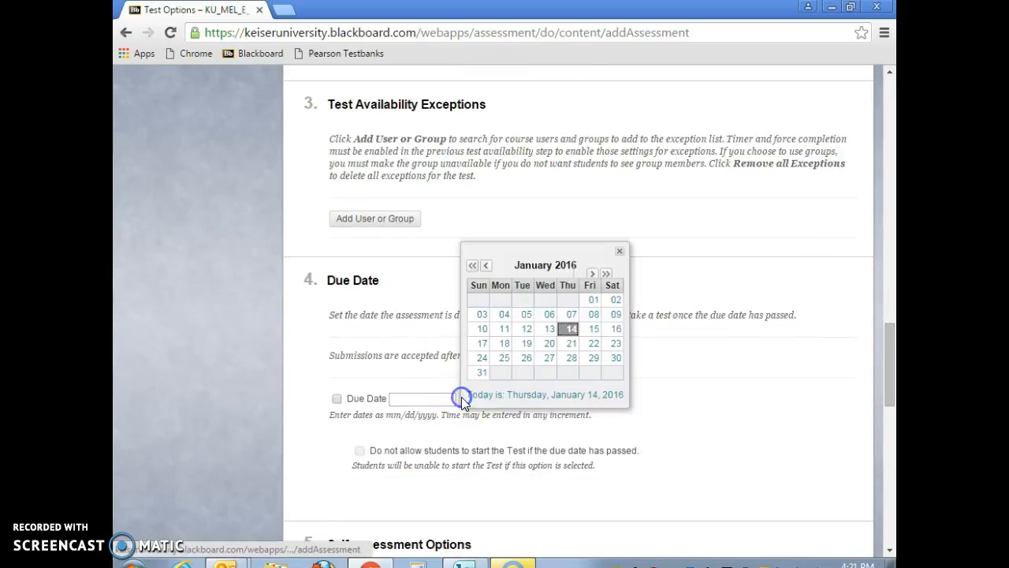
{"action": "left_click", "coordinate": [482, 343]}
{"action": "scroll", "coordinate": [484, 352], "scroll_direction": "down", "scroll_amount": 2}
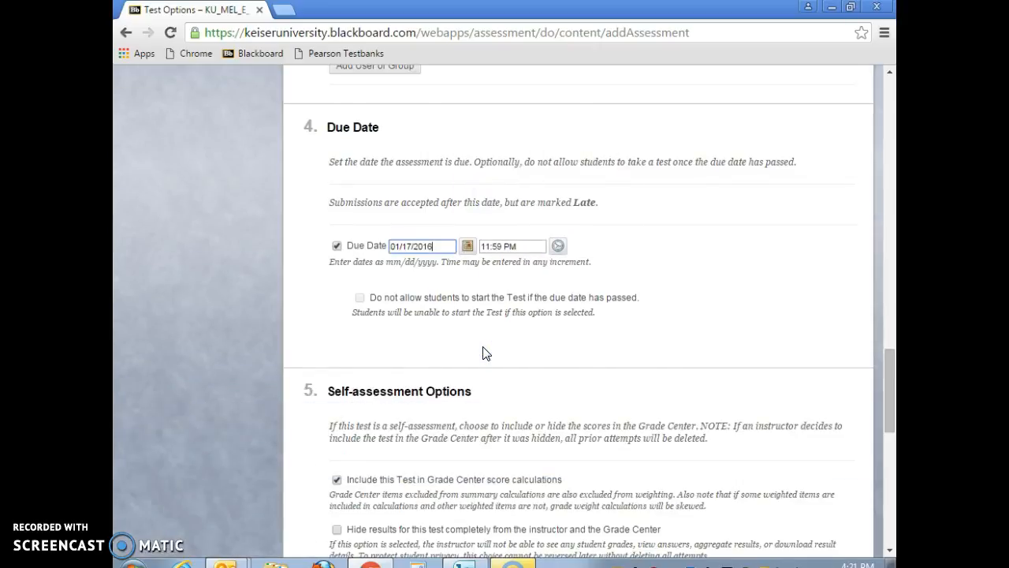
Exclude the test from Grade Center score calculations and show students the score per question After Due Date.
{"action": "scroll", "coordinate": [485, 353], "scroll_direction": "down", "scroll_amount": 3}
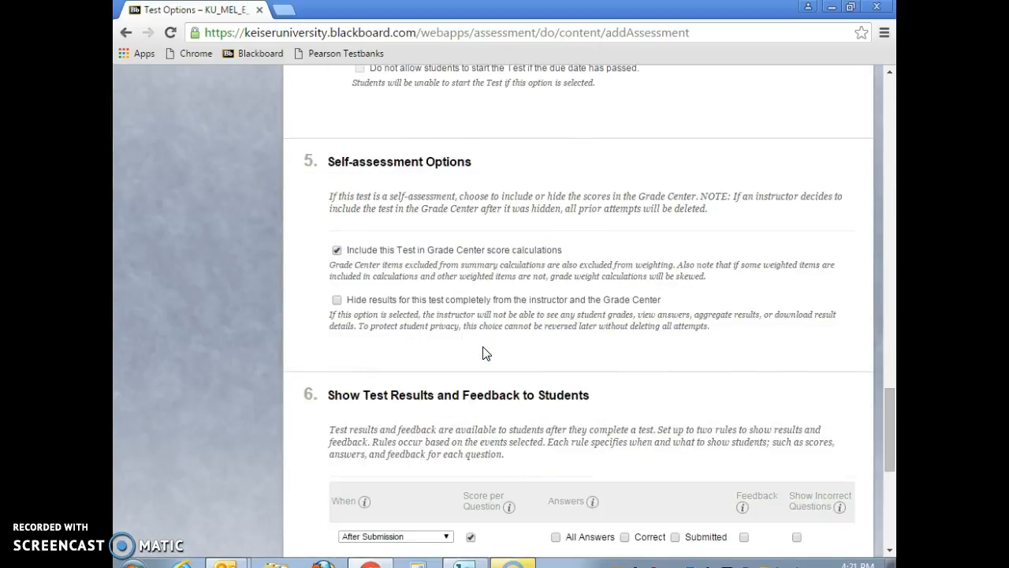
{"action": "left_click", "coordinate": [336, 251]}
{"action": "scroll", "coordinate": [421, 269], "scroll_direction": "down", "scroll_amount": 2}
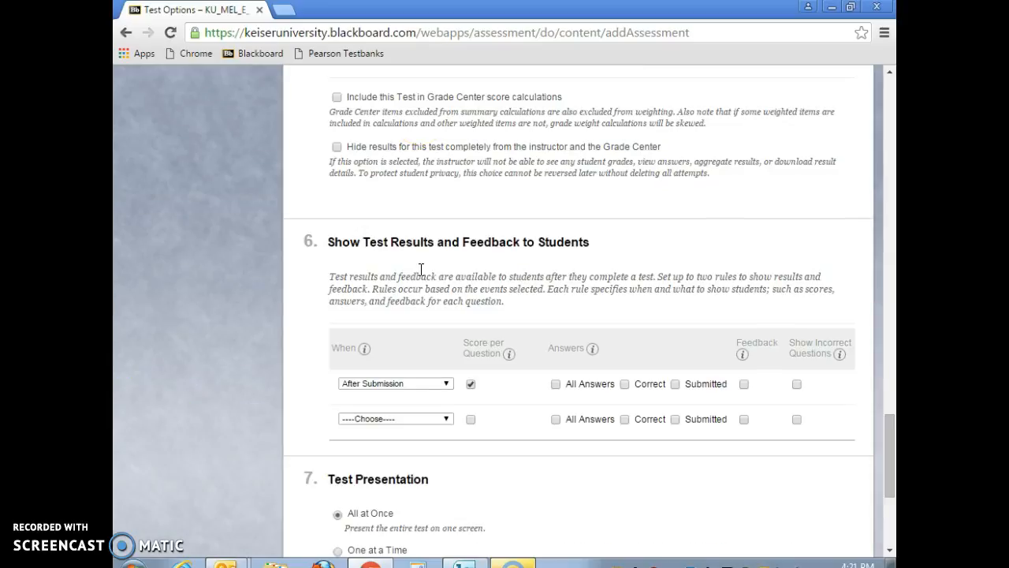
{"action": "scroll", "coordinate": [421, 274], "scroll_direction": "down", "scroll_amount": 2}
{"action": "left_click", "coordinate": [446, 229]}
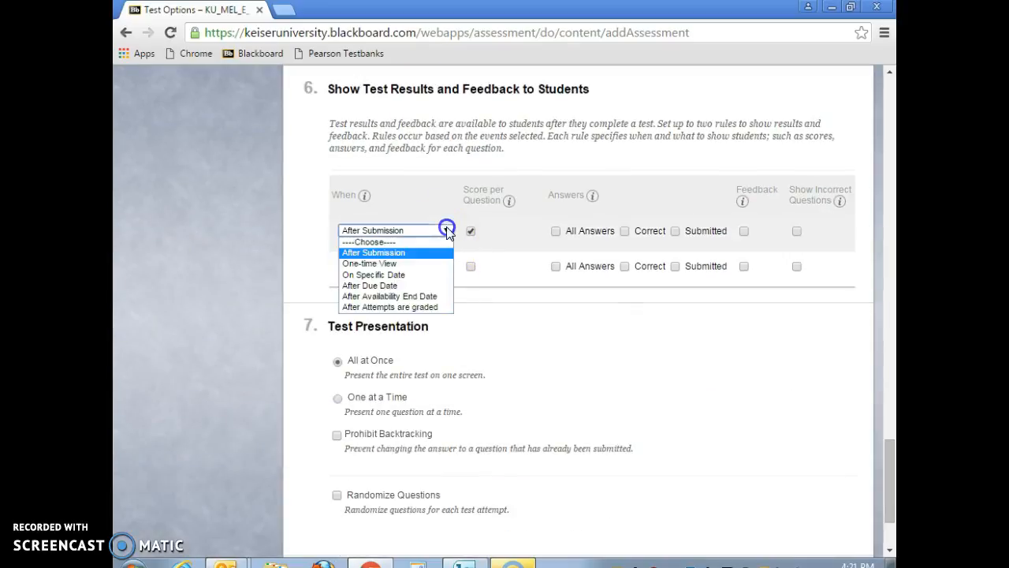
{"action": "left_click", "coordinate": [423, 285]}
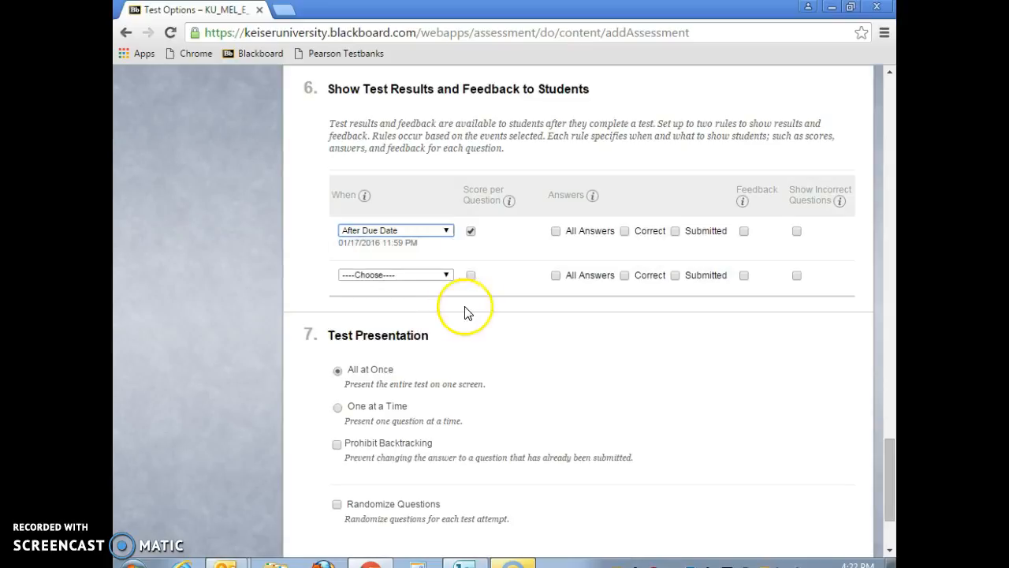
Present the test One at a Time with Prohibit Backtracking enabled, and submit the test options.
{"action": "scroll", "coordinate": [473, 307], "scroll_direction": "down", "scroll_amount": 3}
{"action": "left_click", "coordinate": [338, 314]}
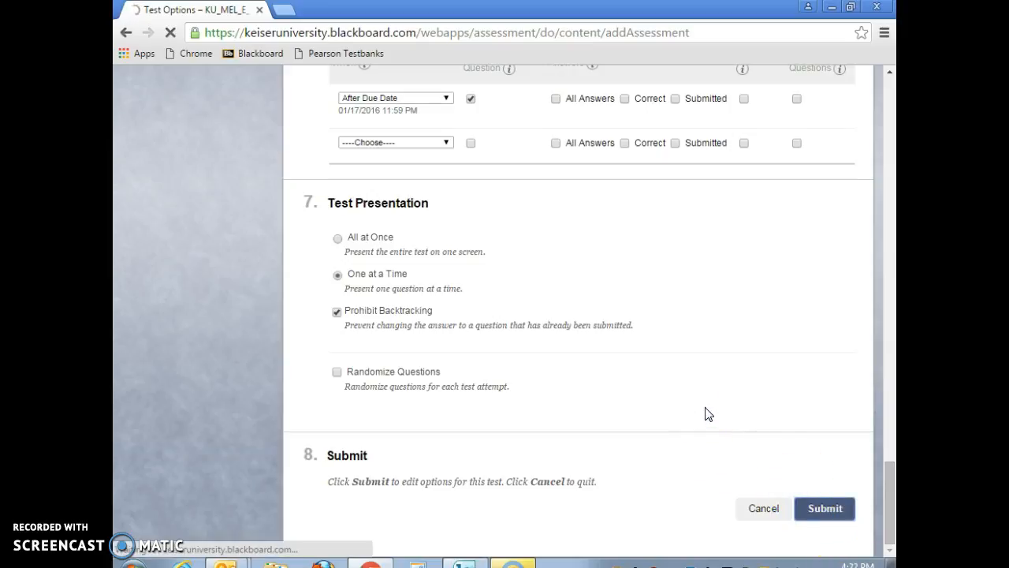
{"action": "scroll", "coordinate": [707, 414], "scroll_direction": "down", "scroll_amount": 2}
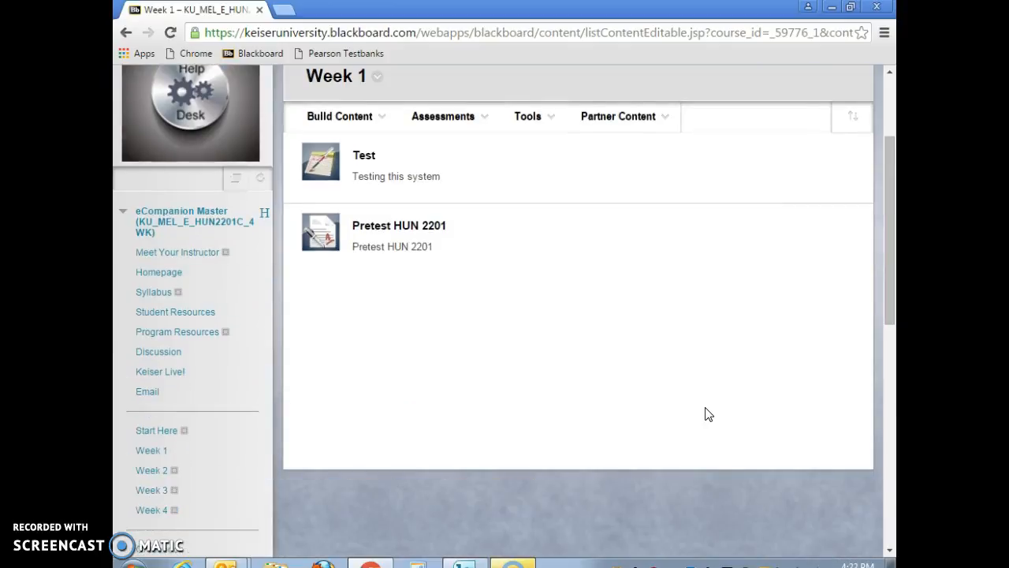
Reopen Week 1, delete the old item named Test, and accept the deletion.
{"action": "left_click", "coordinate": [142, 447]}
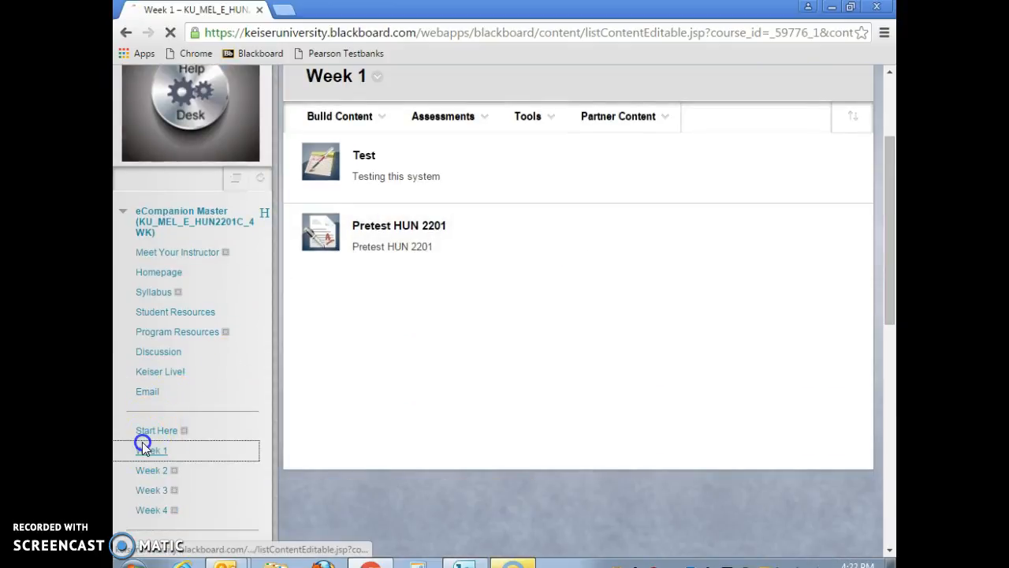
{"action": "left_click", "coordinate": [339, 116]}
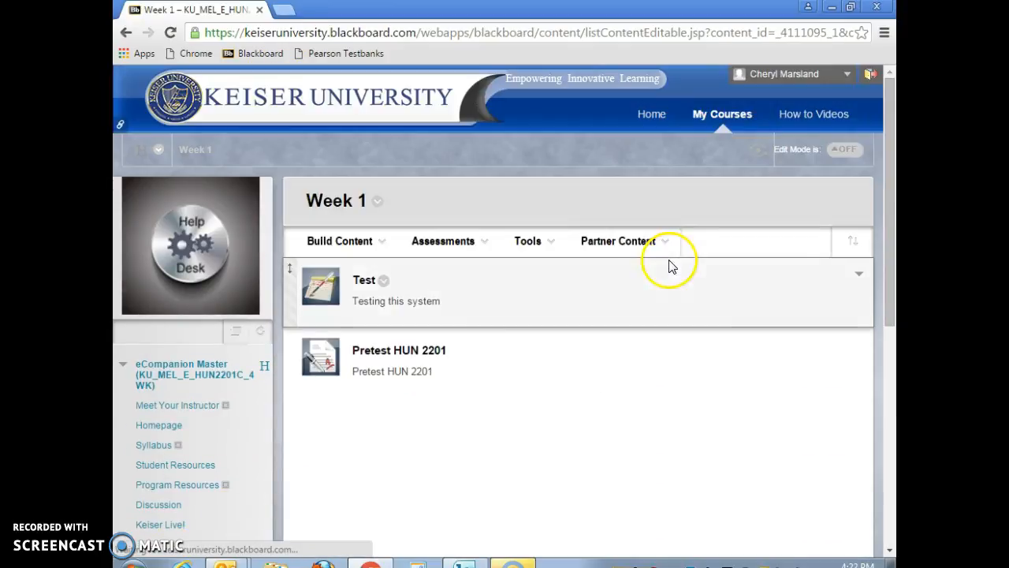
{"action": "left_click", "coordinate": [382, 280]}
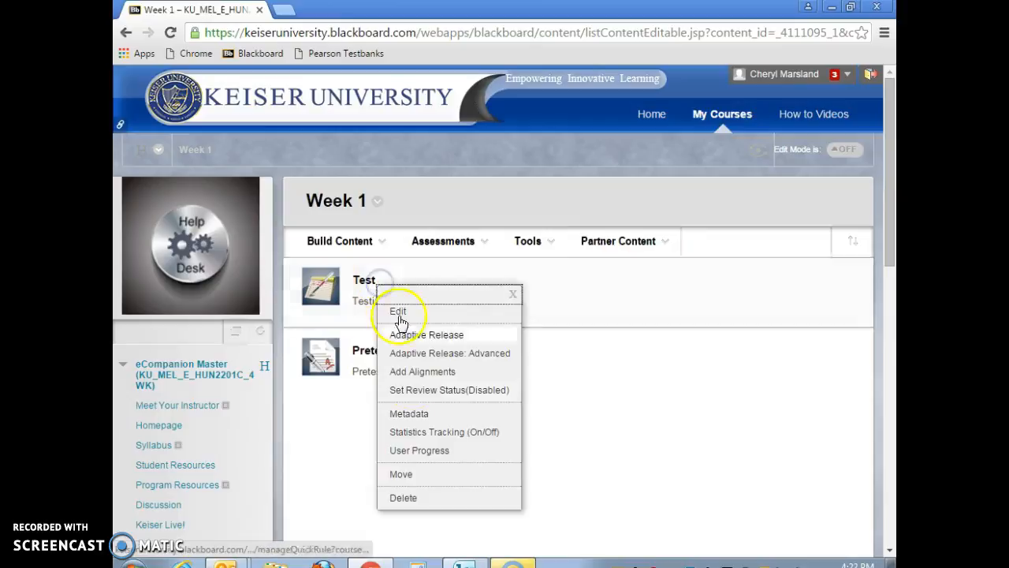
{"action": "left_click", "coordinate": [430, 499]}
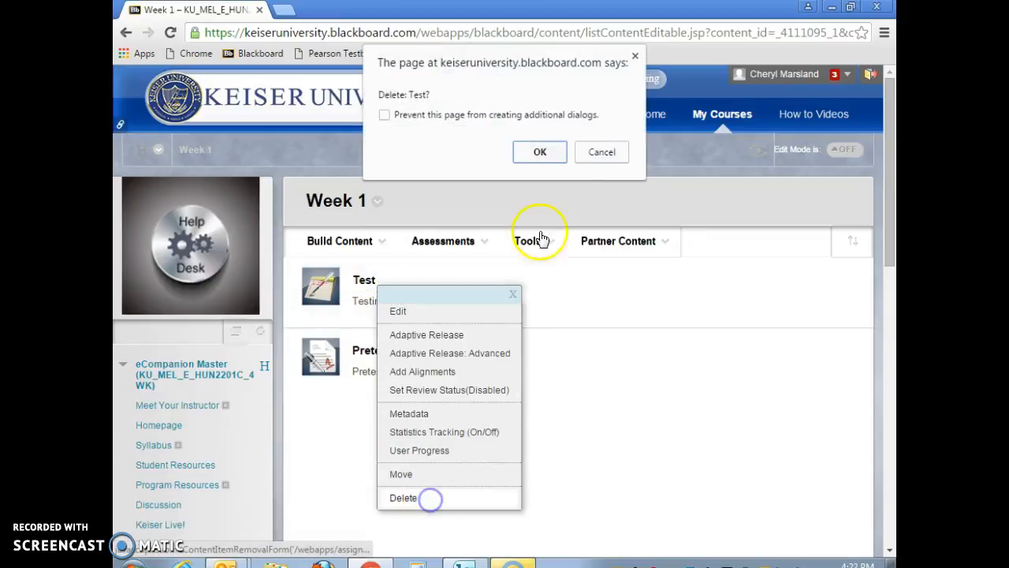
{"action": "left_click", "coordinate": [540, 153]}
{"action": "left_click", "coordinate": [527, 240]}
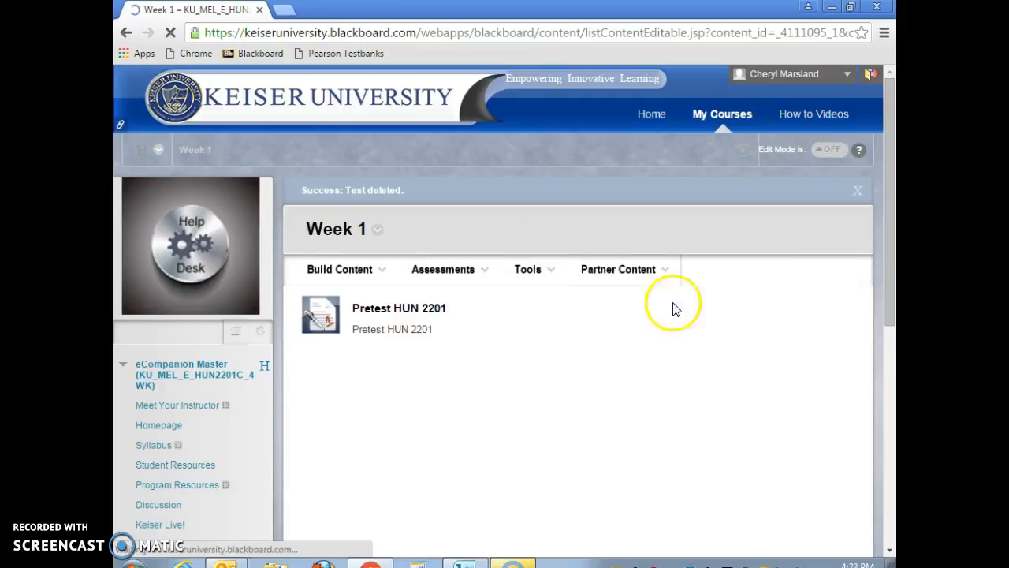
Begin a preview of Pretest HUN 2201 from Week 1 and look over its test information and first question.
{"action": "left_click", "coordinate": [387, 310]}
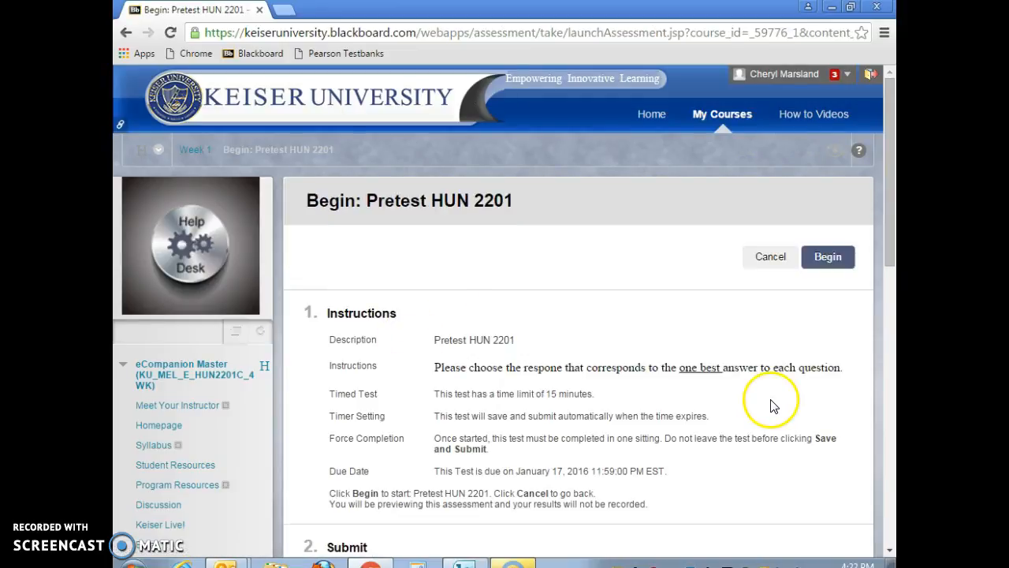
{"action": "scroll", "coordinate": [772, 406], "scroll_direction": "down", "scroll_amount": 3}
{"action": "left_click", "coordinate": [824, 370]}
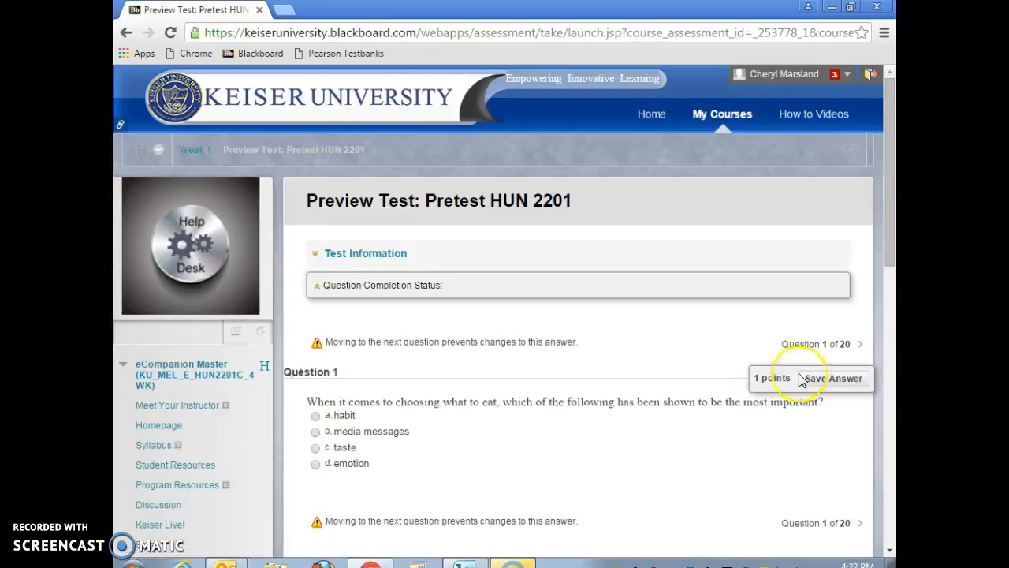
{"action": "scroll", "coordinate": [512, 426], "scroll_direction": "down", "scroll_amount": 2}
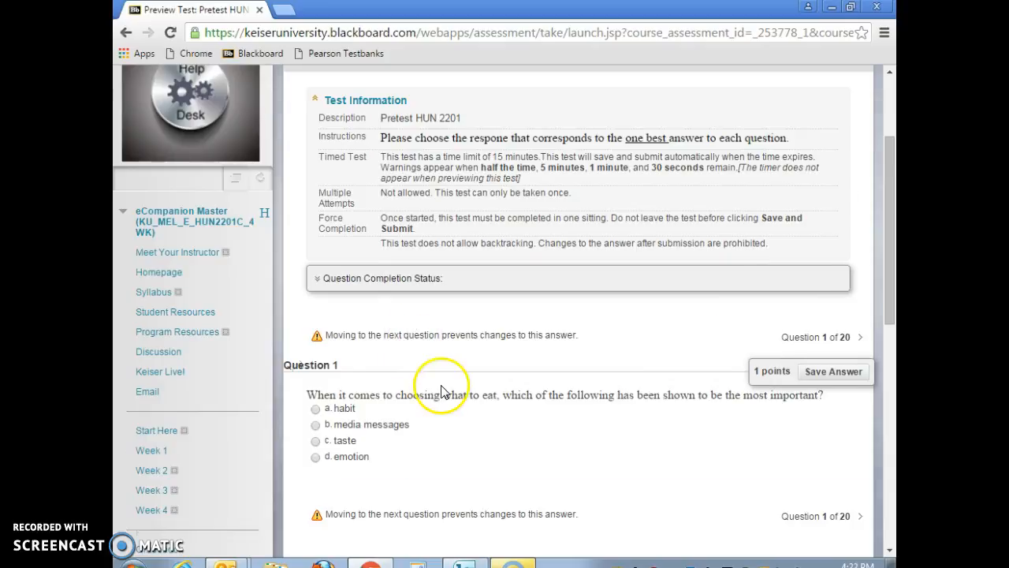
{"action": "scroll", "coordinate": [437, 384], "scroll_direction": "down", "scroll_amount": 2}
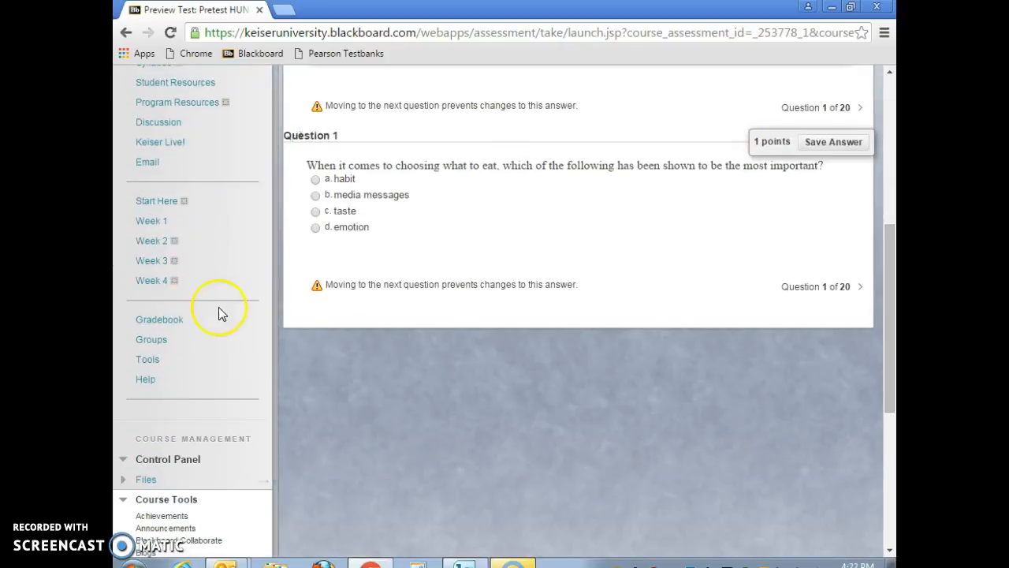
Leave the pretest preview for Week 4 and deploy the existing test Posttest HUN 2201 there.
{"action": "left_click", "coordinate": [154, 286]}
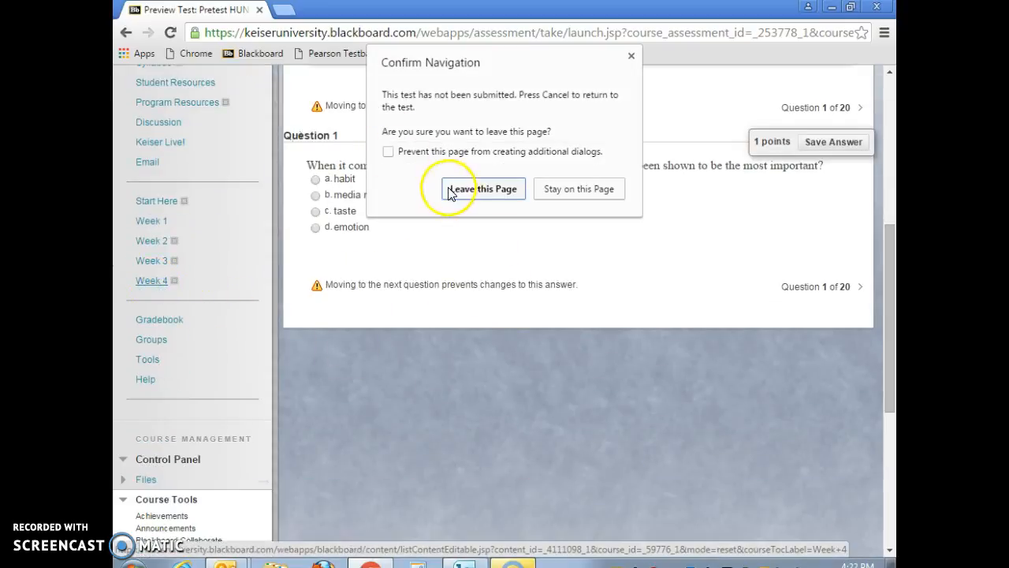
{"action": "left_click", "coordinate": [448, 187]}
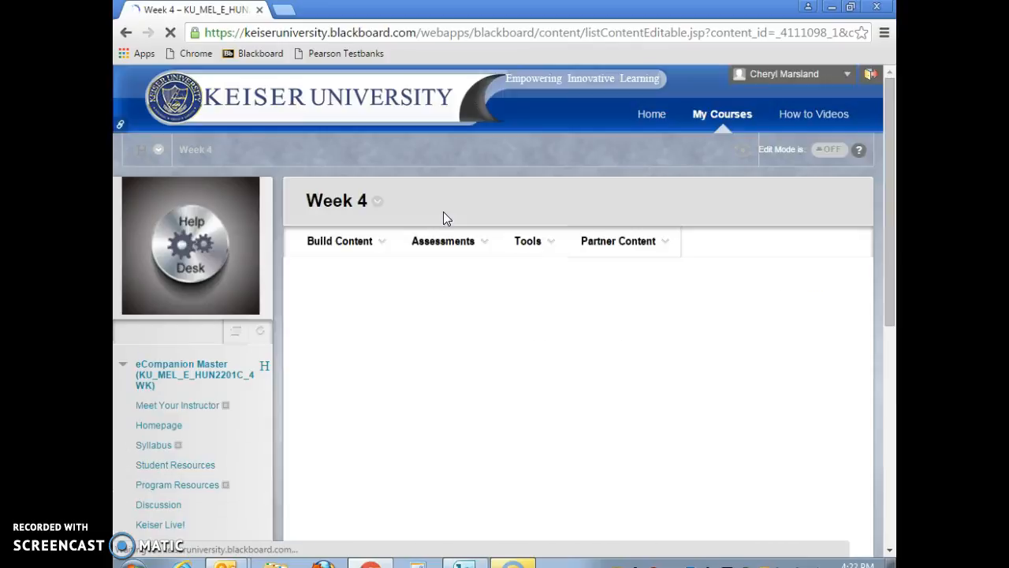
{"action": "left_click", "coordinate": [438, 241]}
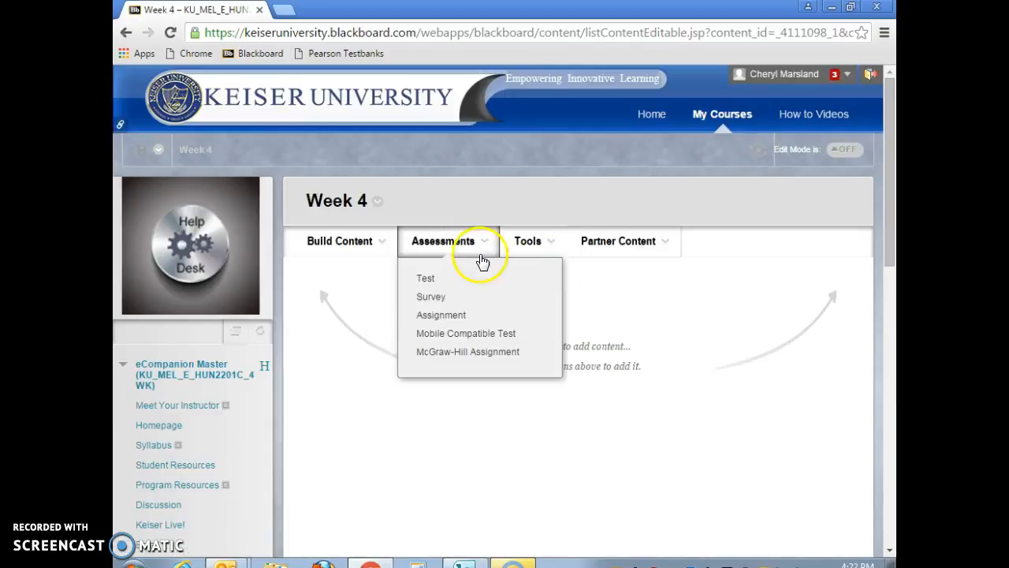
{"action": "left_click", "coordinate": [423, 282]}
{"action": "scroll", "coordinate": [473, 323], "scroll_direction": "down", "scroll_amount": 2}
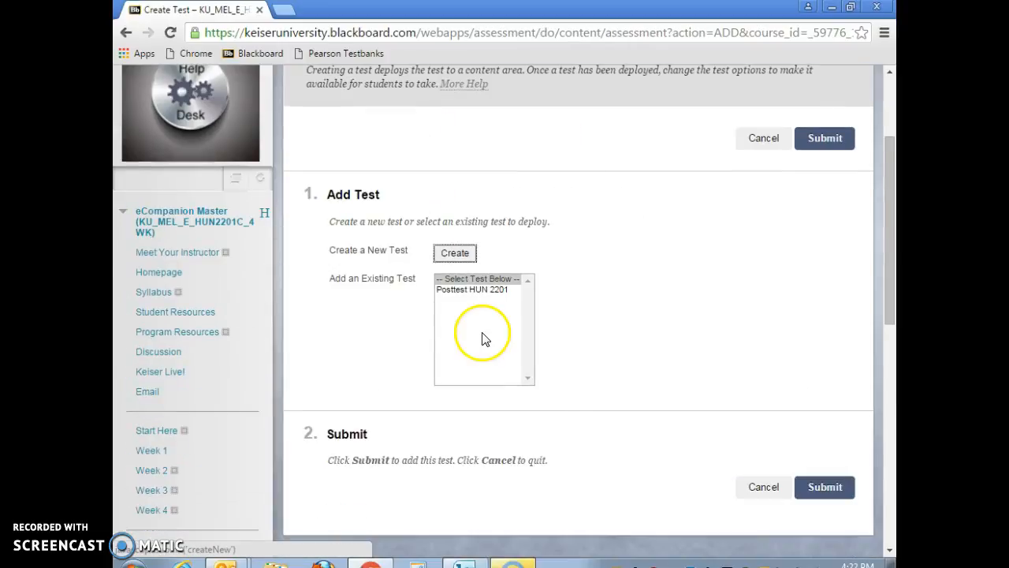
{"action": "left_click", "coordinate": [477, 292]}
{"action": "scroll", "coordinate": [552, 363], "scroll_direction": "down", "scroll_amount": 2}
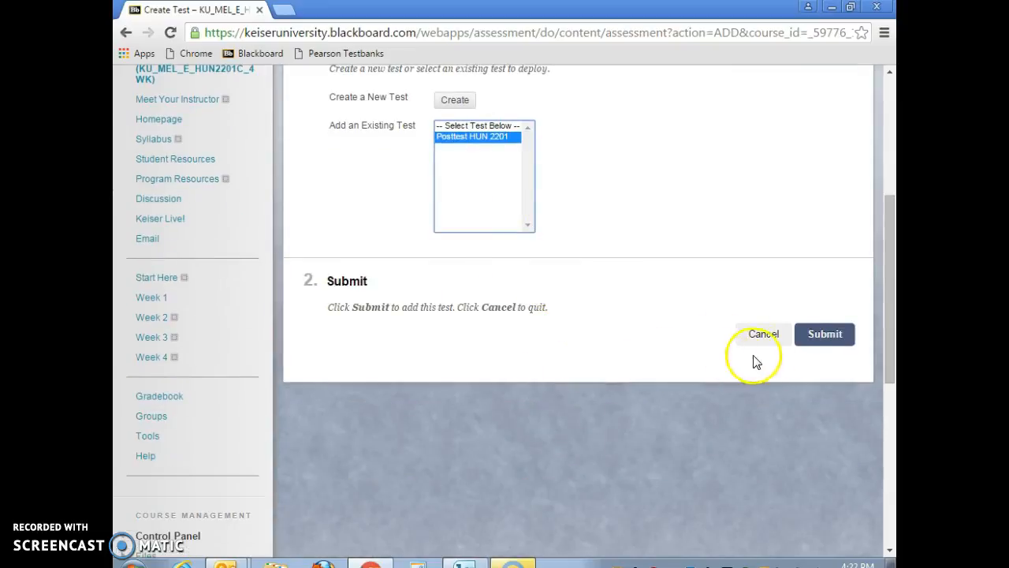
{"action": "left_click", "coordinate": [824, 337]}
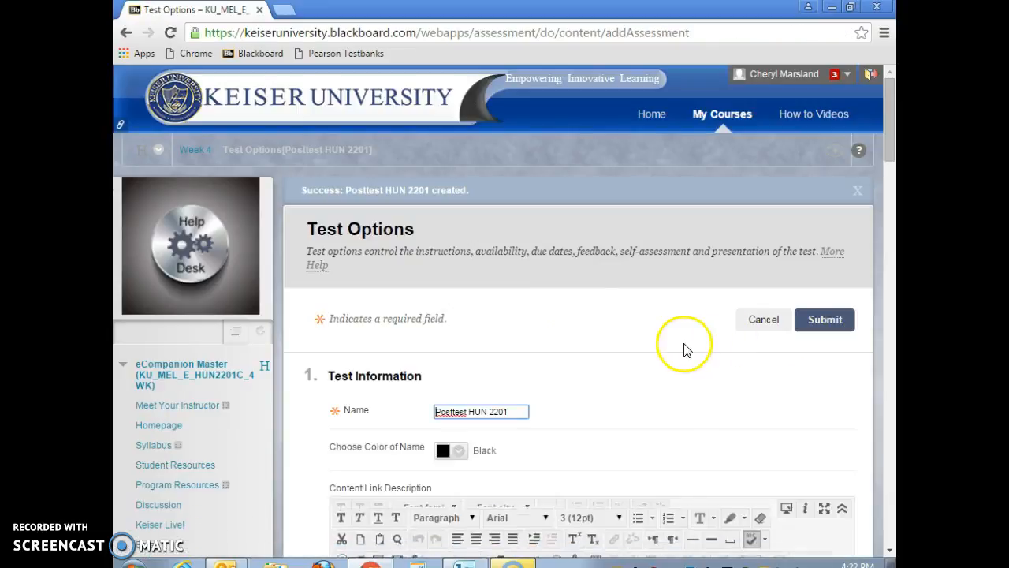
Show the test description and instructions to students before they begin, and enable a new announcement for the test.
{"action": "scroll", "coordinate": [685, 350], "scroll_direction": "down", "scroll_amount": 6}
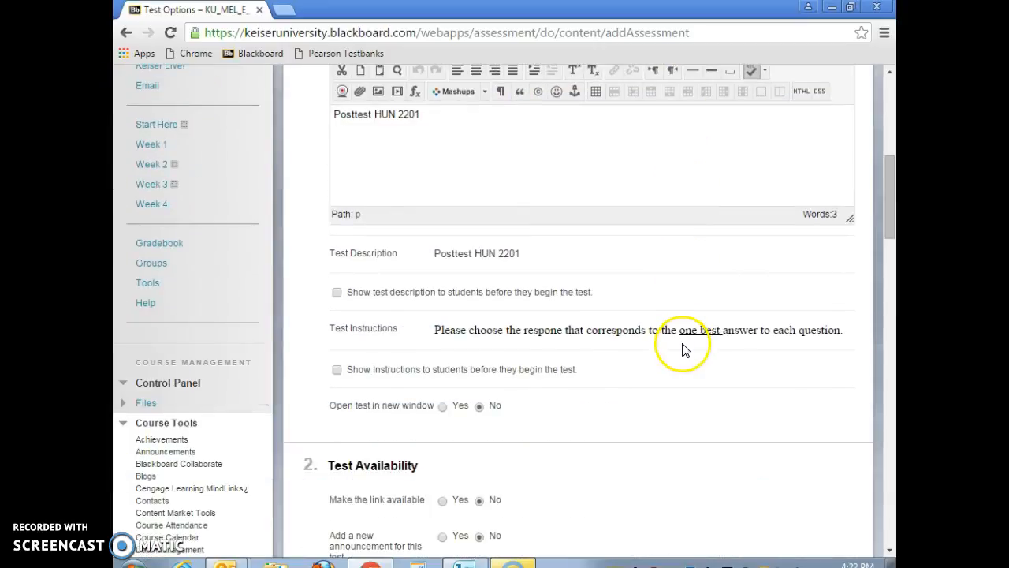
{"action": "left_click", "coordinate": [338, 295]}
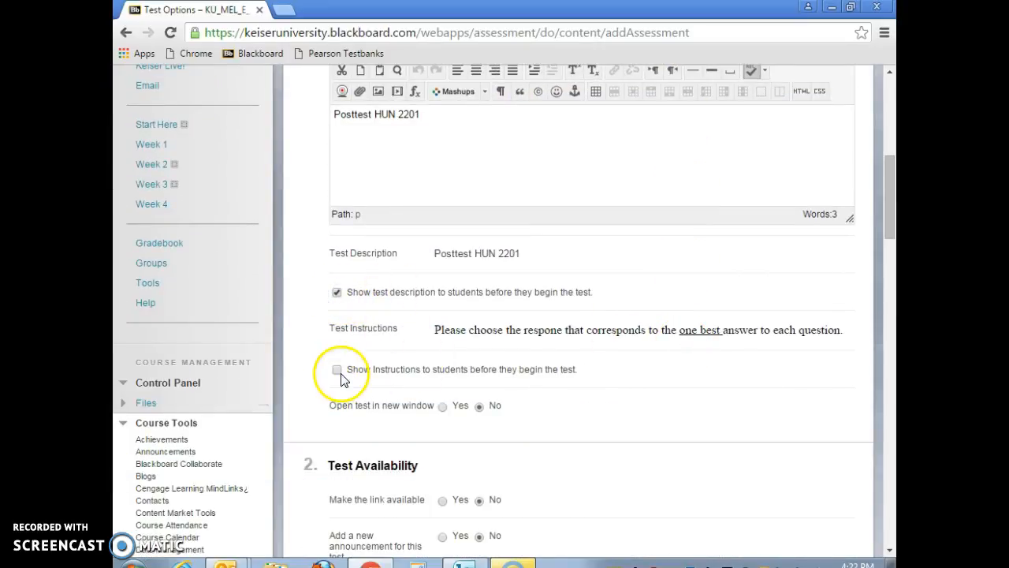
{"action": "scroll", "coordinate": [693, 367], "scroll_direction": "down", "scroll_amount": 3}
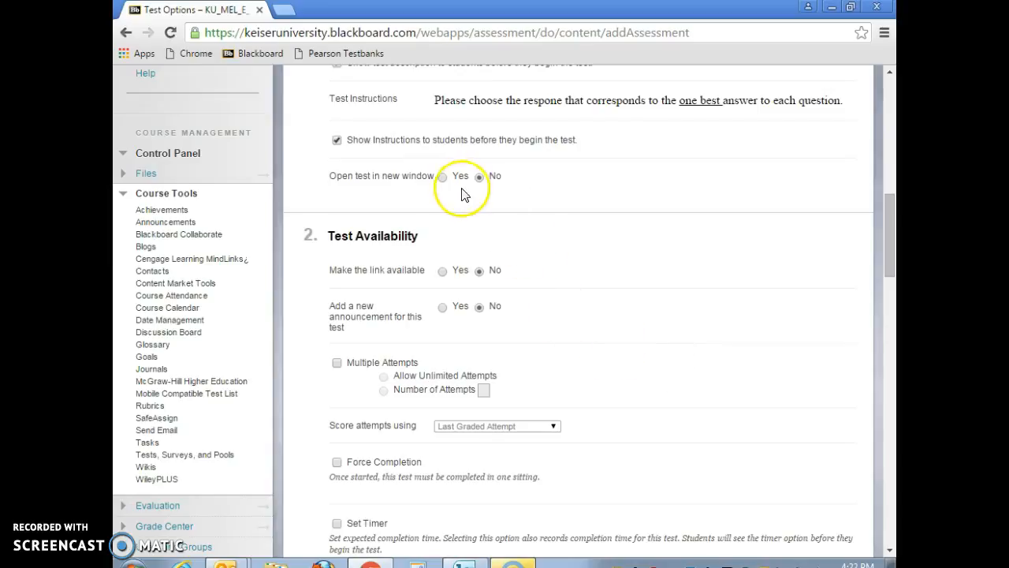
{"action": "left_click", "coordinate": [443, 306]}
Enable Force Completion and set a 15-minute timer with Auto-Submit on.
{"action": "scroll", "coordinate": [589, 299], "scroll_direction": "down", "scroll_amount": 3}
{"action": "left_click", "coordinate": [339, 235]}
{"action": "left_click", "coordinate": [337, 294]}
{"action": "left_click", "coordinate": [380, 342]}
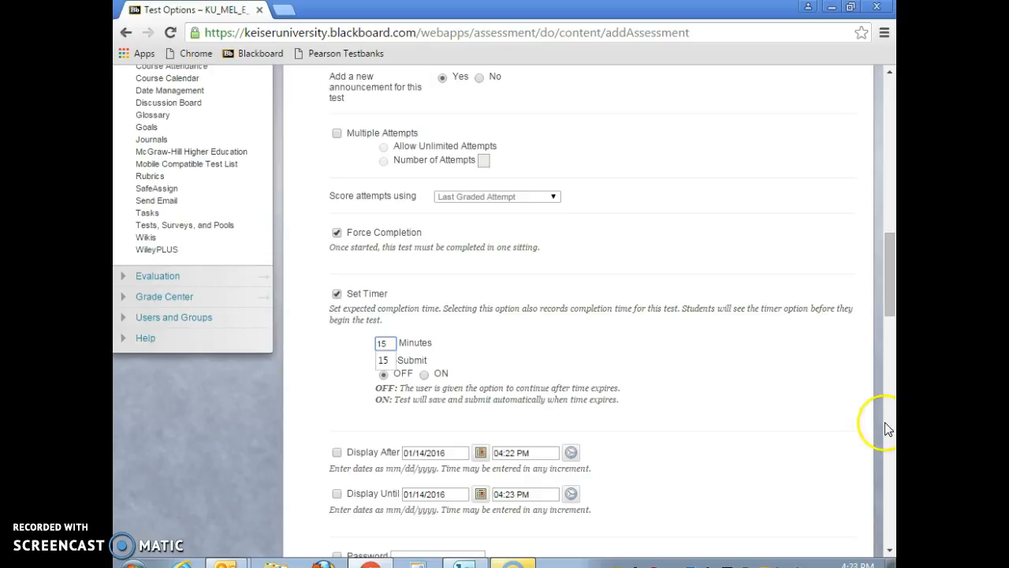
{"action": "left_click", "coordinate": [424, 373]}
Set the posttest's due date to 01/17/2016 at 11:59 PM.
{"action": "scroll", "coordinate": [574, 374], "scroll_direction": "down", "scroll_amount": 1}
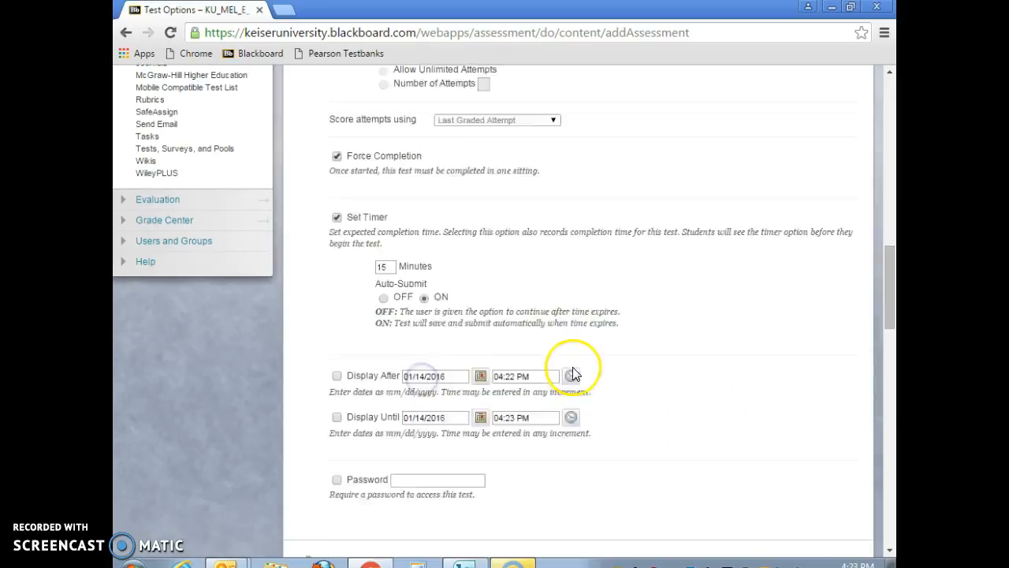
{"action": "scroll", "coordinate": [574, 374], "scroll_direction": "down", "scroll_amount": 1}
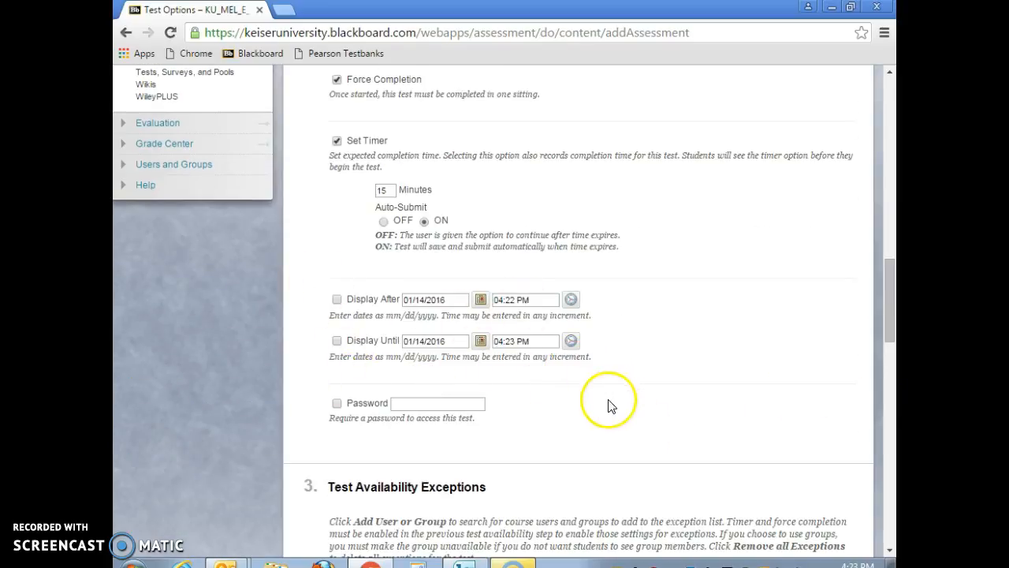
{"action": "scroll", "coordinate": [608, 405], "scroll_direction": "down", "scroll_amount": 2}
{"action": "scroll", "coordinate": [575, 407], "scroll_direction": "down", "scroll_amount": 4}
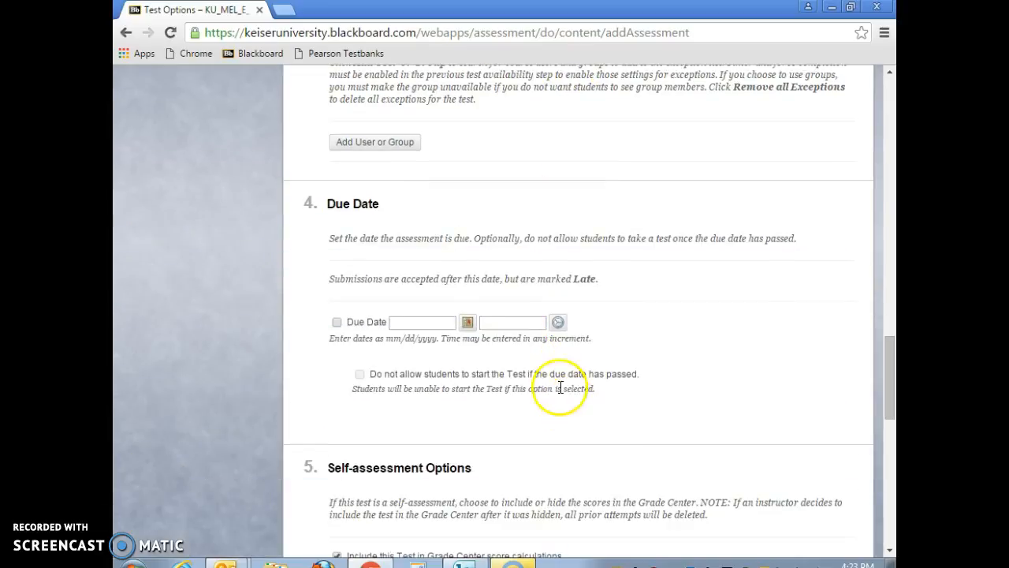
{"action": "left_click", "coordinate": [467, 322]}
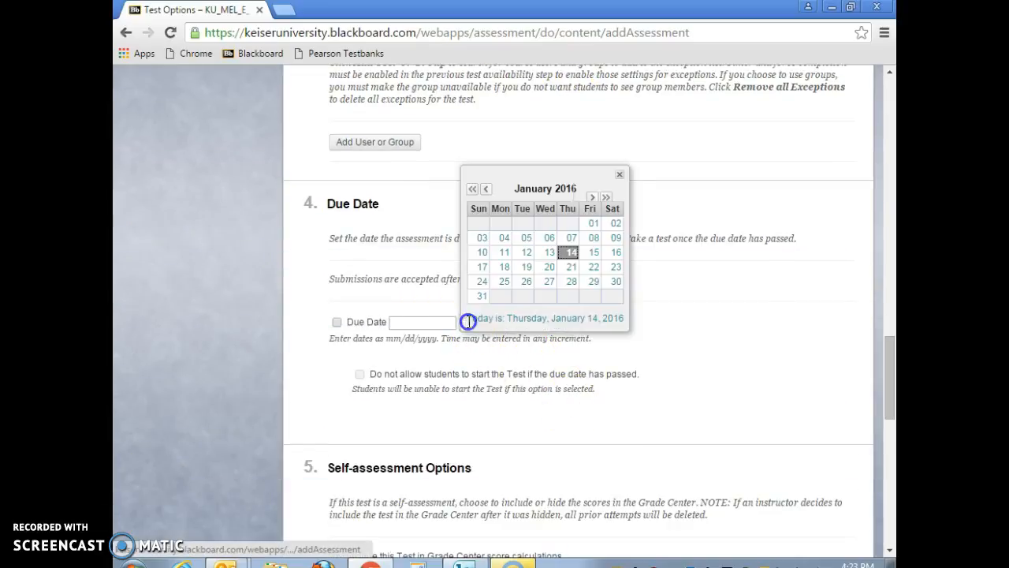
{"action": "left_click", "coordinate": [486, 267]}
Set the first results rule to show students the score per question After Due Date.
{"action": "scroll", "coordinate": [626, 354], "scroll_direction": "down", "scroll_amount": 4}
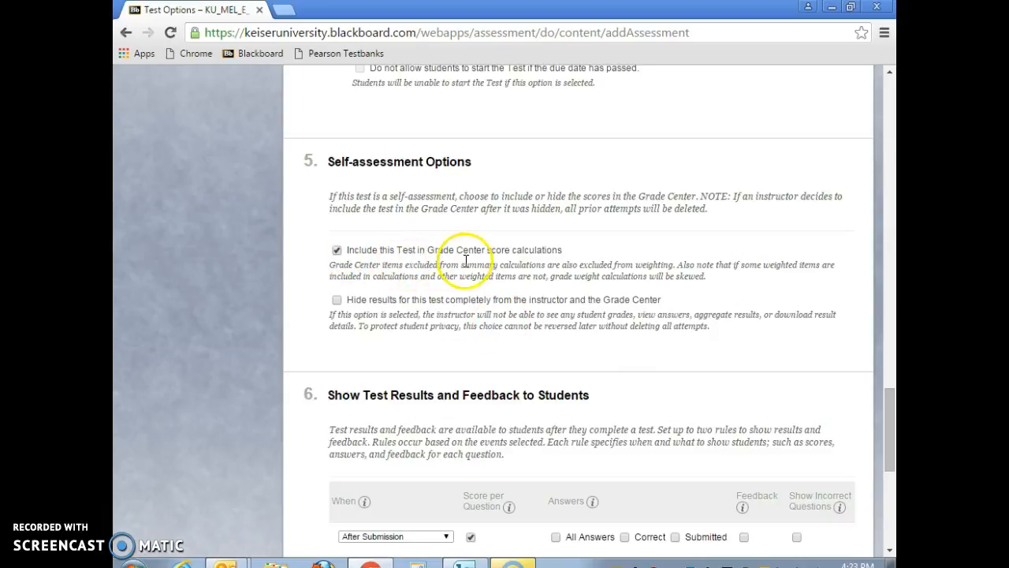
{"action": "scroll", "coordinate": [536, 349], "scroll_direction": "down", "scroll_amount": 2}
{"action": "scroll", "coordinate": [536, 350], "scroll_direction": "down", "scroll_amount": 1}
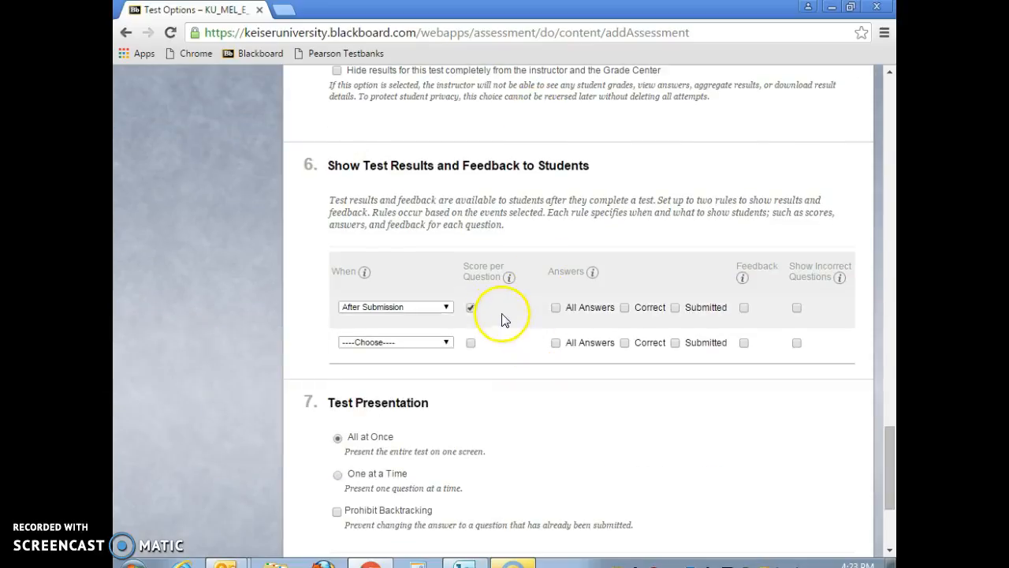
{"action": "left_click", "coordinate": [446, 309]}
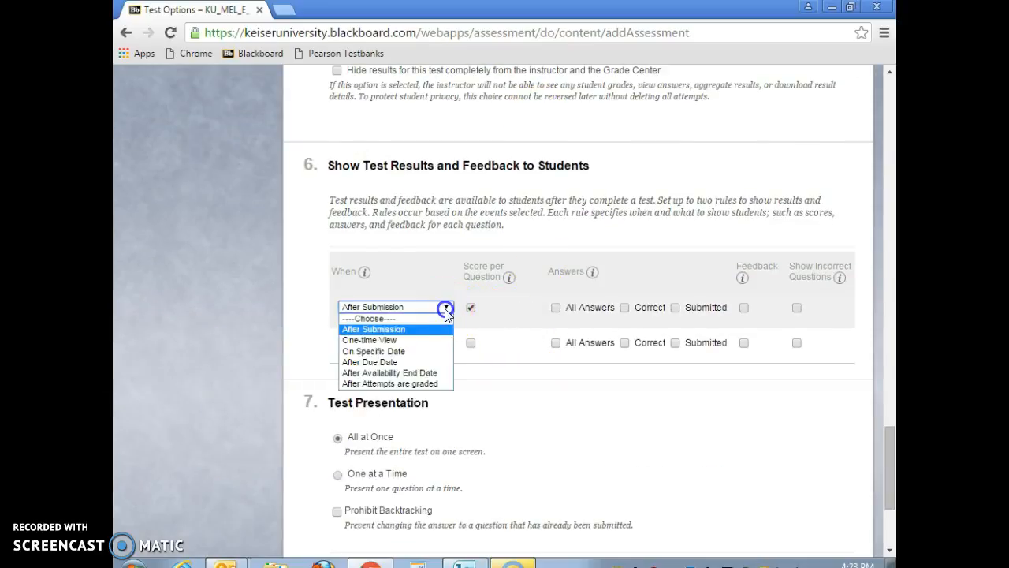
{"action": "left_click", "coordinate": [435, 360]}
Present the posttest One at a Time with Prohibit Backtracking enabled, and submit its options.
{"action": "scroll", "coordinate": [521, 465], "scroll_direction": "down", "scroll_amount": 2}
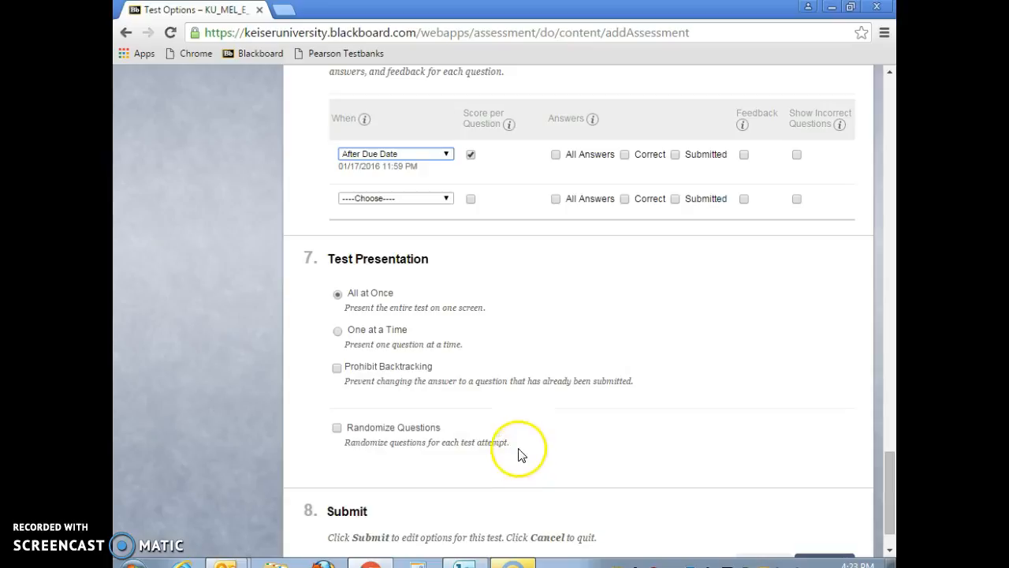
{"action": "left_click", "coordinate": [336, 370]}
{"action": "scroll", "coordinate": [635, 368], "scroll_direction": "down", "scroll_amount": 1}
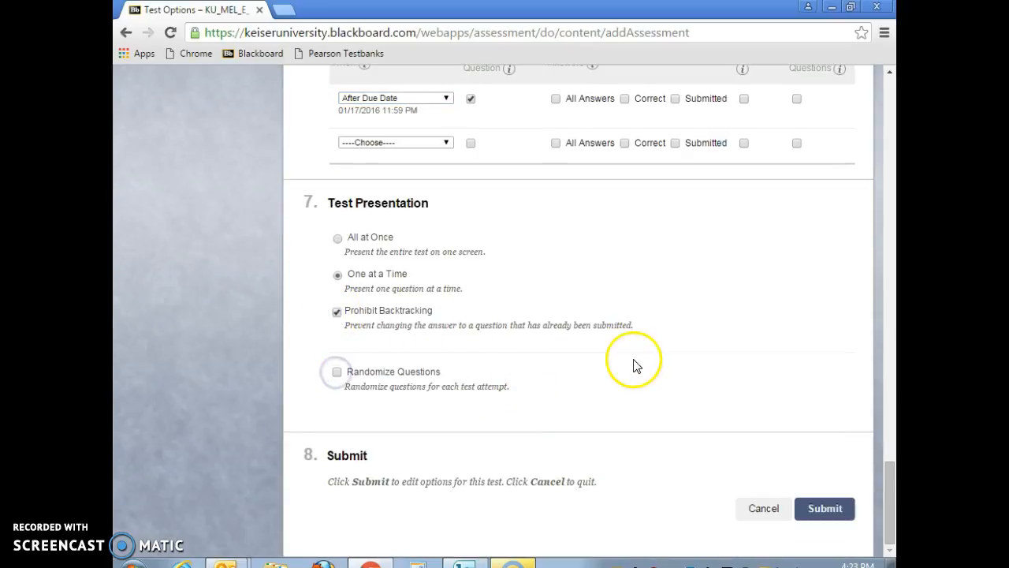
{"action": "left_click", "coordinate": [812, 513]}
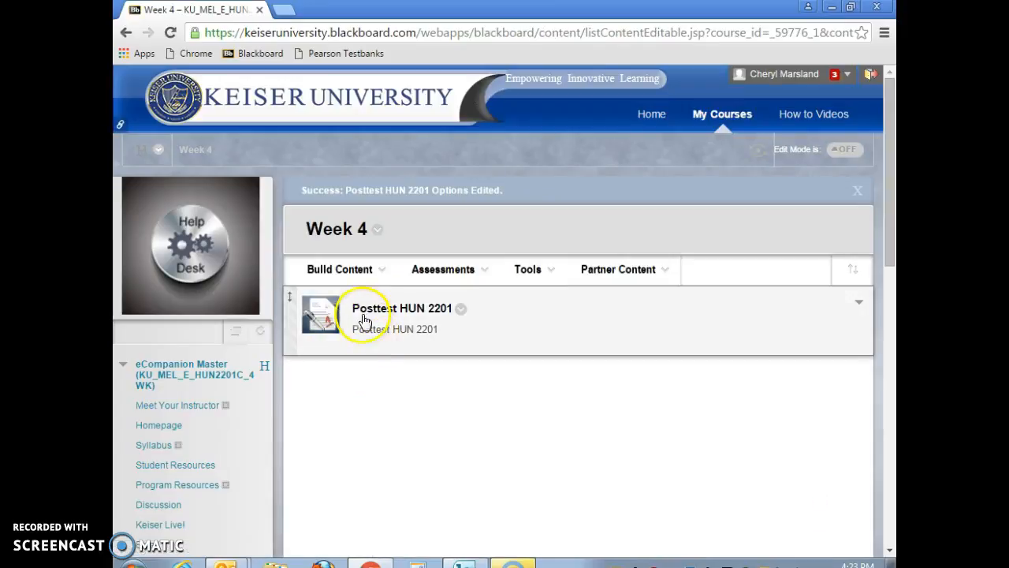
Begin a preview of Posttest HUN 2201 from Week 4 and review its test information and first question.
{"action": "left_click", "coordinate": [365, 319]}
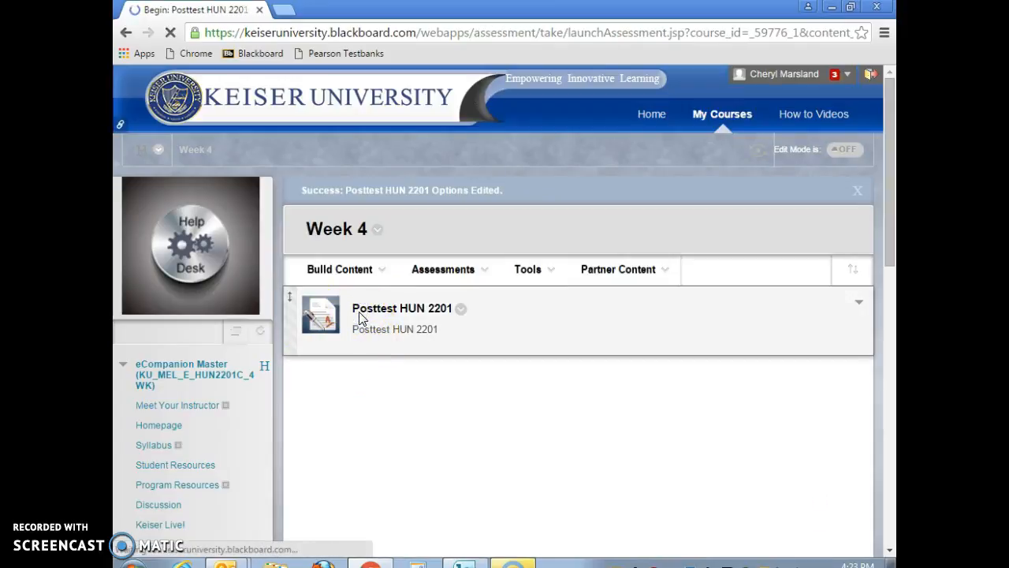
{"action": "scroll", "coordinate": [722, 362], "scroll_direction": "down", "scroll_amount": 3}
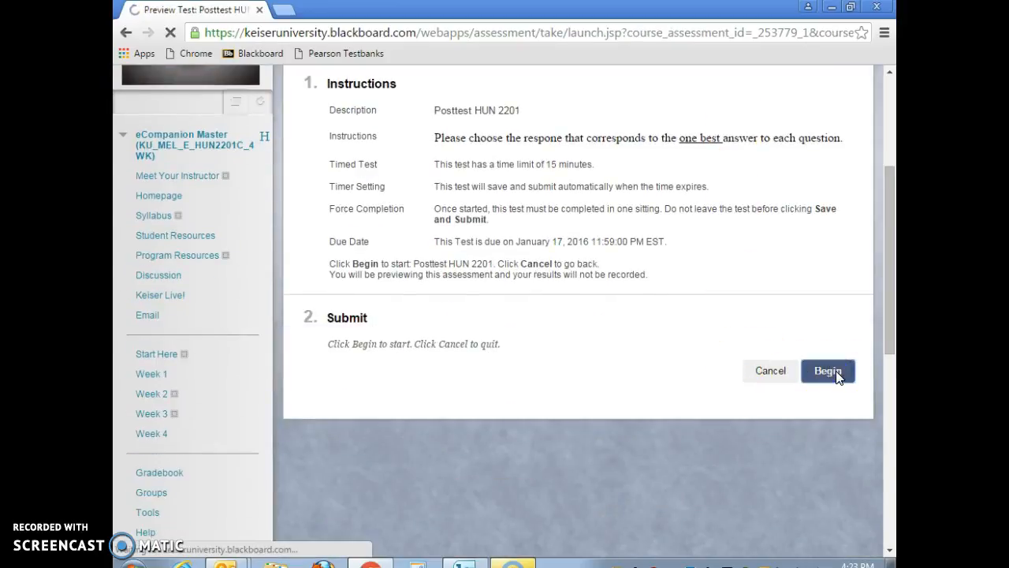
{"action": "scroll", "coordinate": [836, 378], "scroll_direction": "down", "scroll_amount": 3}
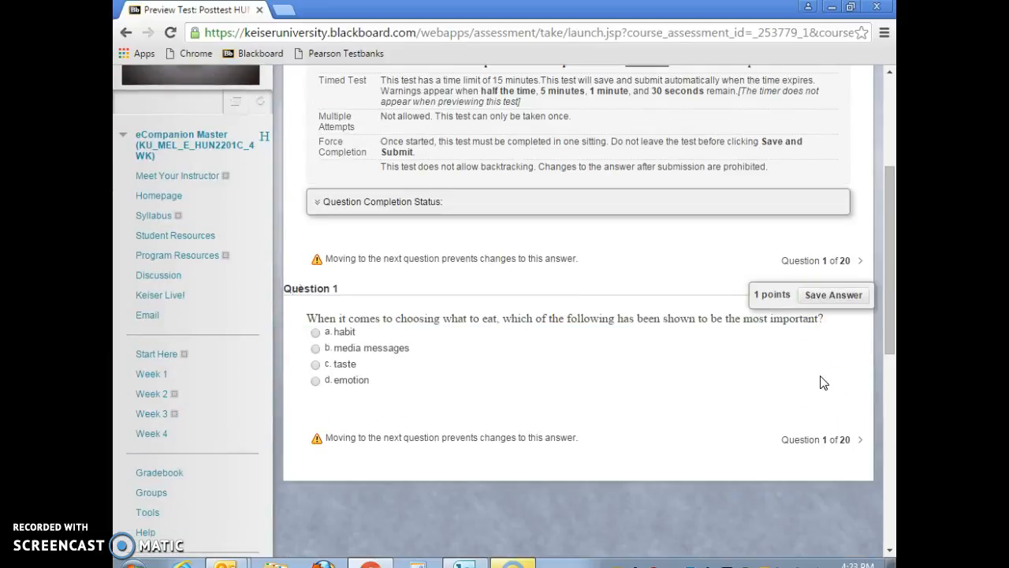
{"action": "left_click", "coordinate": [560, 433]}
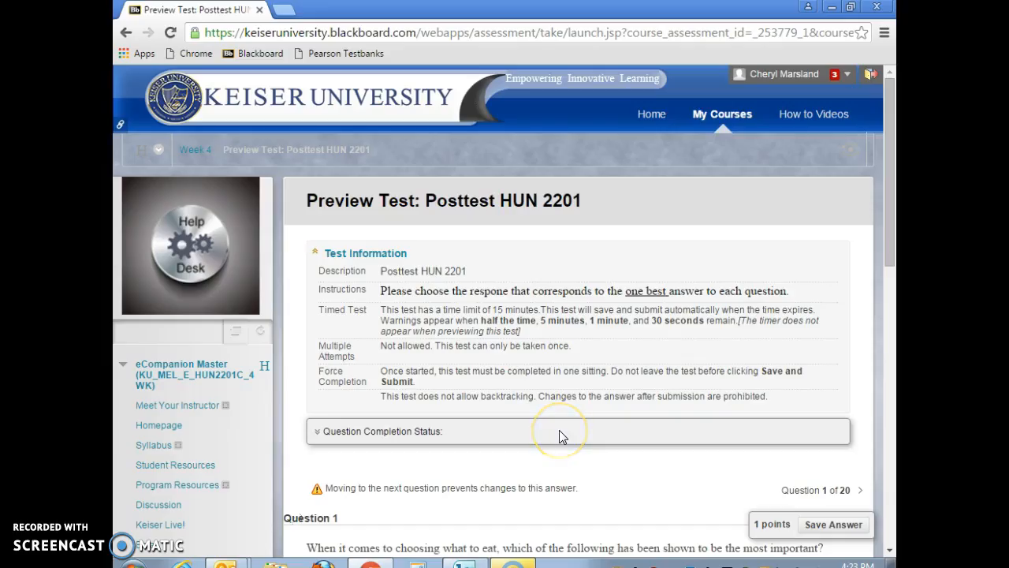
Leave the posttest preview and return to Week 1 to look over the deployed Pretest HUN 2201.
{"action": "scroll", "coordinate": [560, 436], "scroll_direction": "down", "scroll_amount": 2}
{"action": "left_click", "coordinate": [151, 450]}
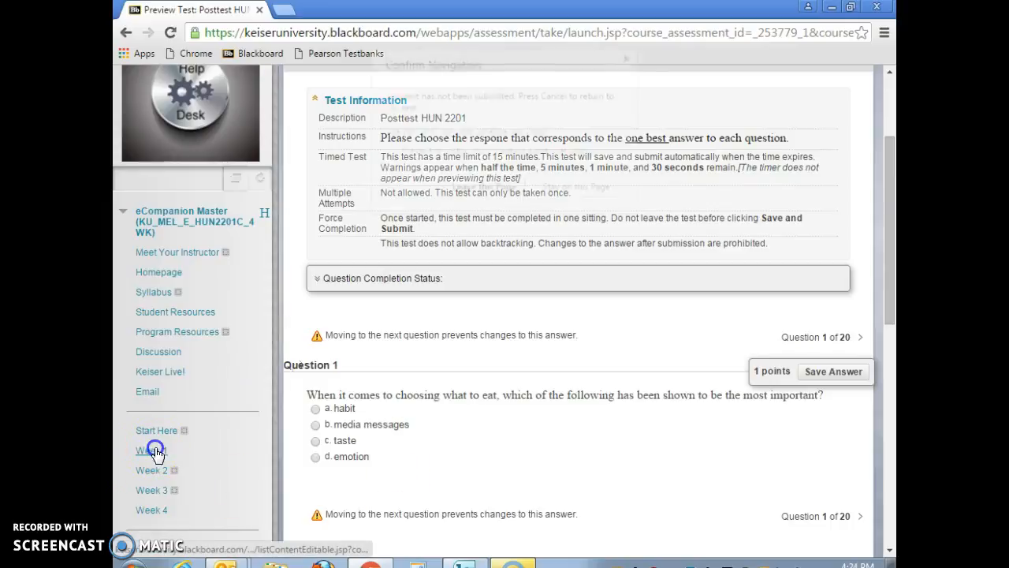
{"action": "left_click", "coordinate": [488, 190]}
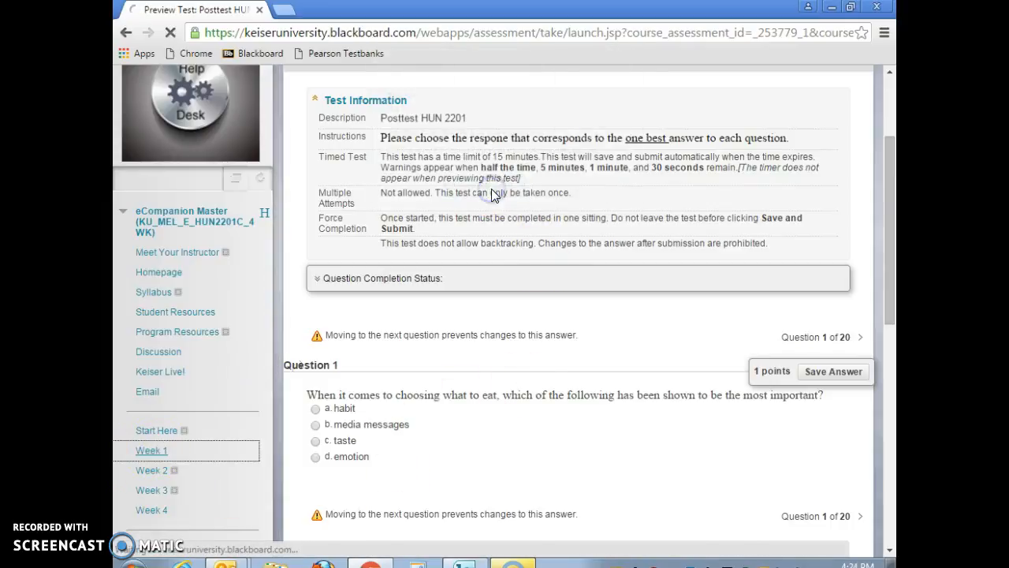
{"action": "scroll", "coordinate": [490, 268], "scroll_direction": "down", "scroll_amount": 3}
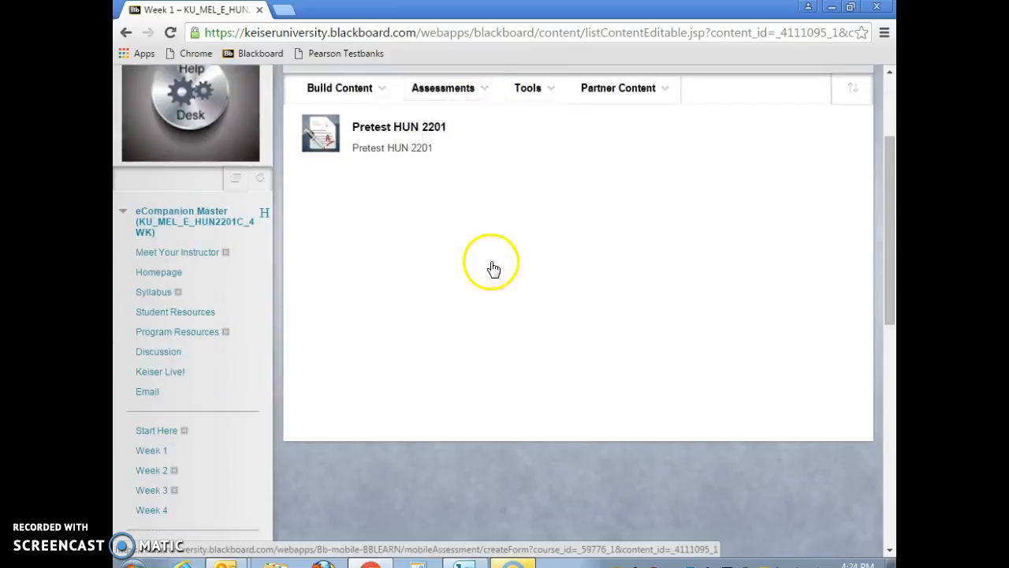
{"action": "scroll", "coordinate": [491, 270], "scroll_direction": "down", "scroll_amount": 4}
{"action": "scroll", "coordinate": [490, 270], "scroll_direction": "down", "scroll_amount": 2}
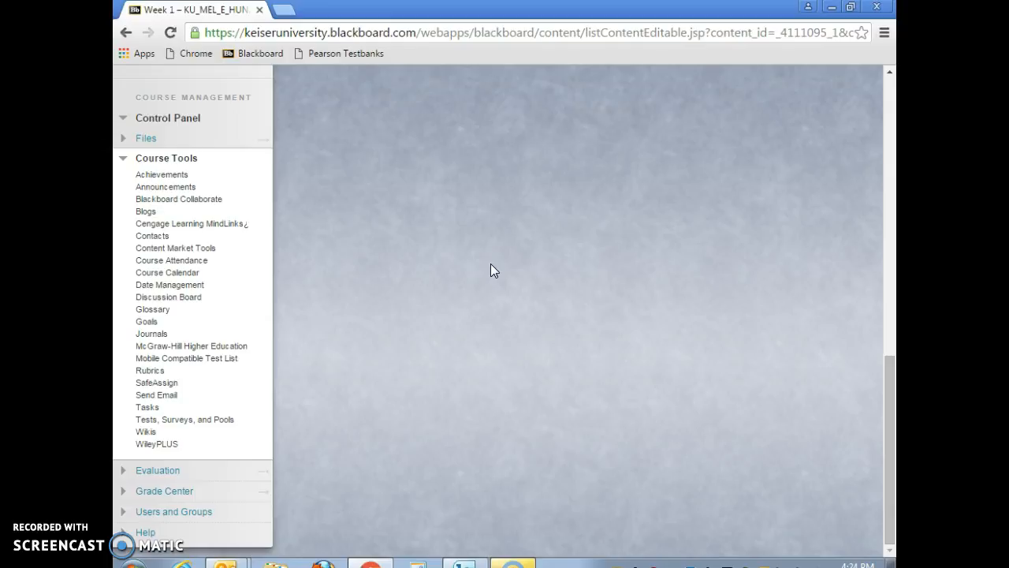
{"action": "scroll", "coordinate": [490, 270], "scroll_direction": "up", "scroll_amount": 8}
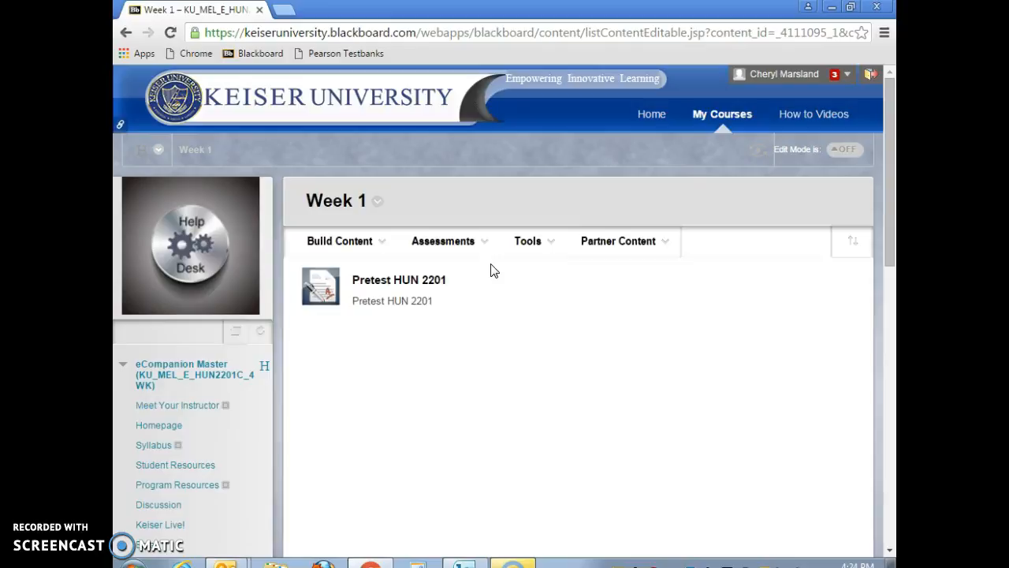
{"action": "left_click", "coordinate": [623, 377]}
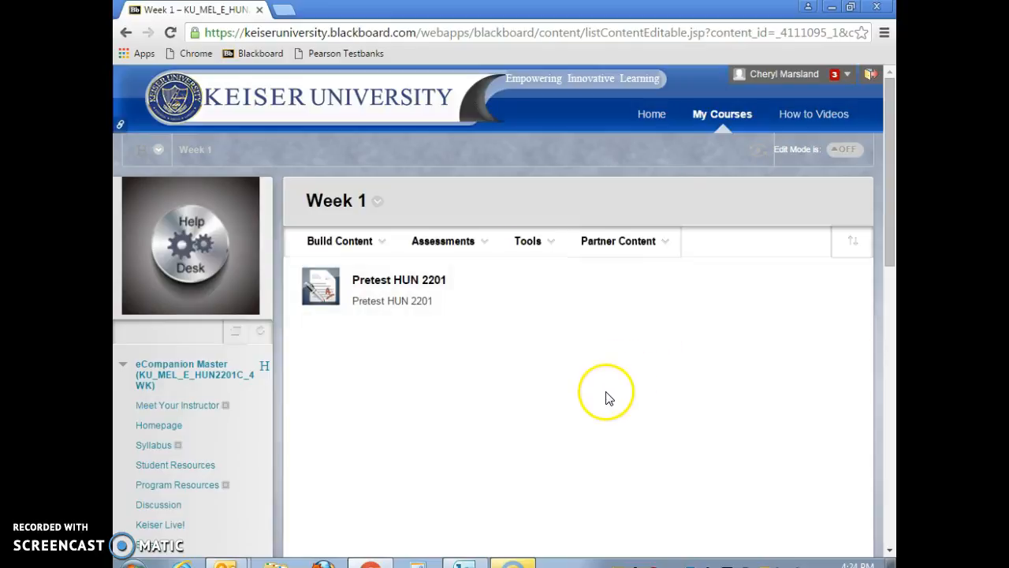